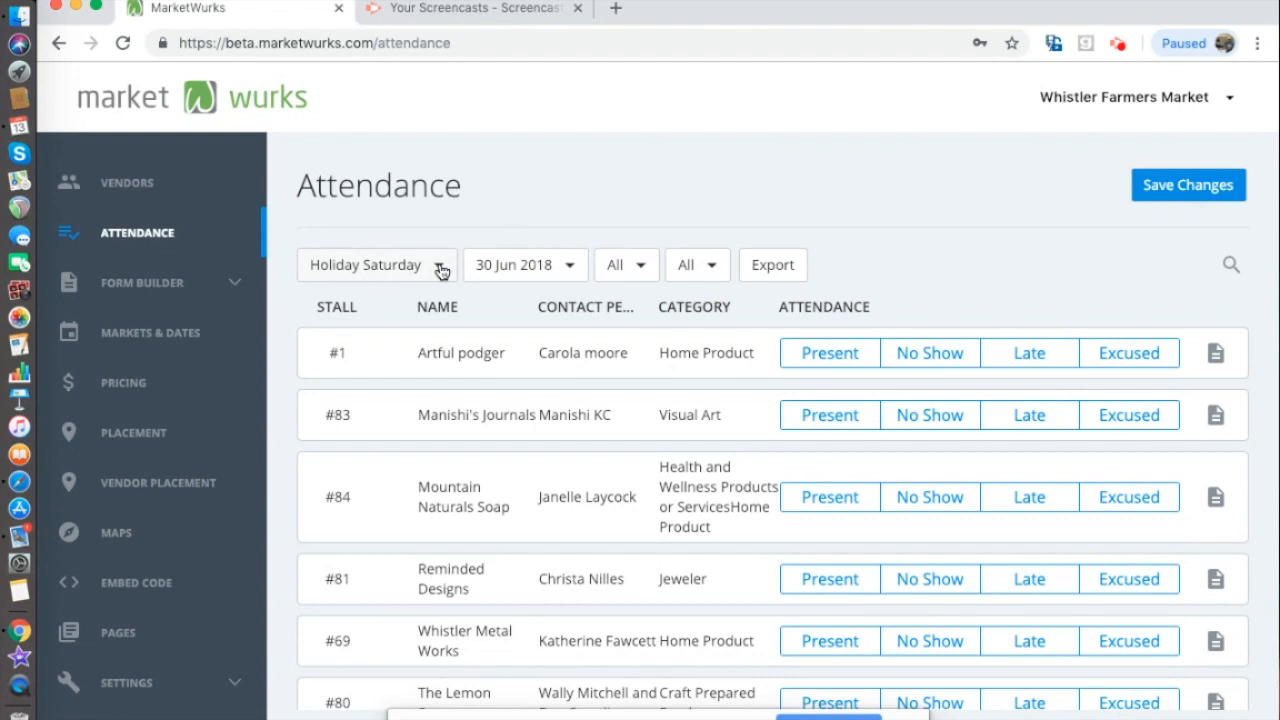
- Select the Holiday Saturday market for the attendance list and examine its available dates
left_click(441, 272)
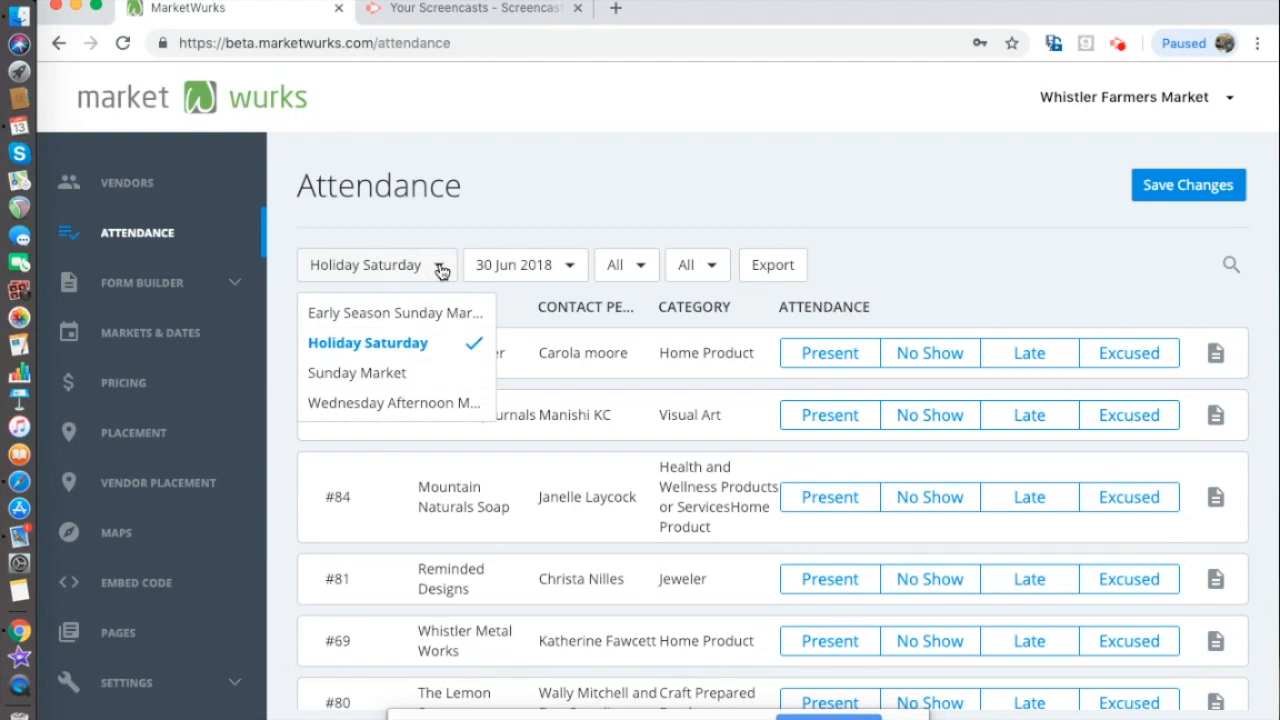
left_click(431, 344)
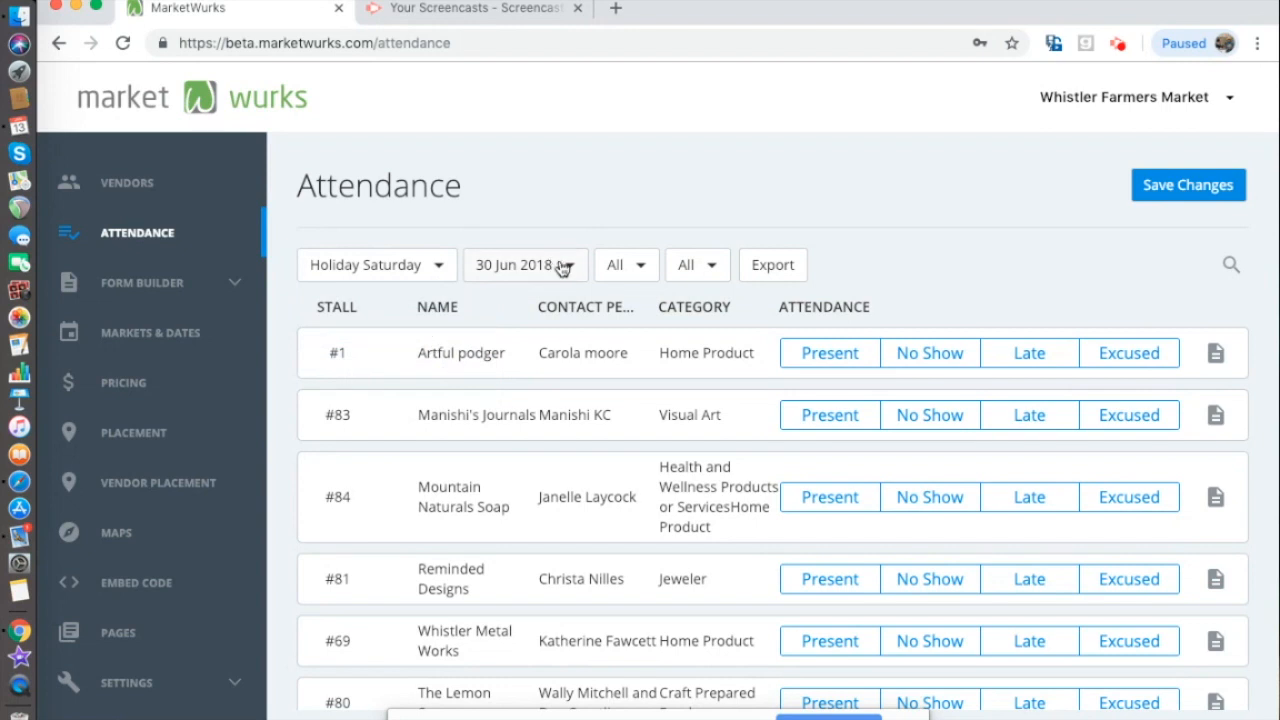
left_click(562, 268)
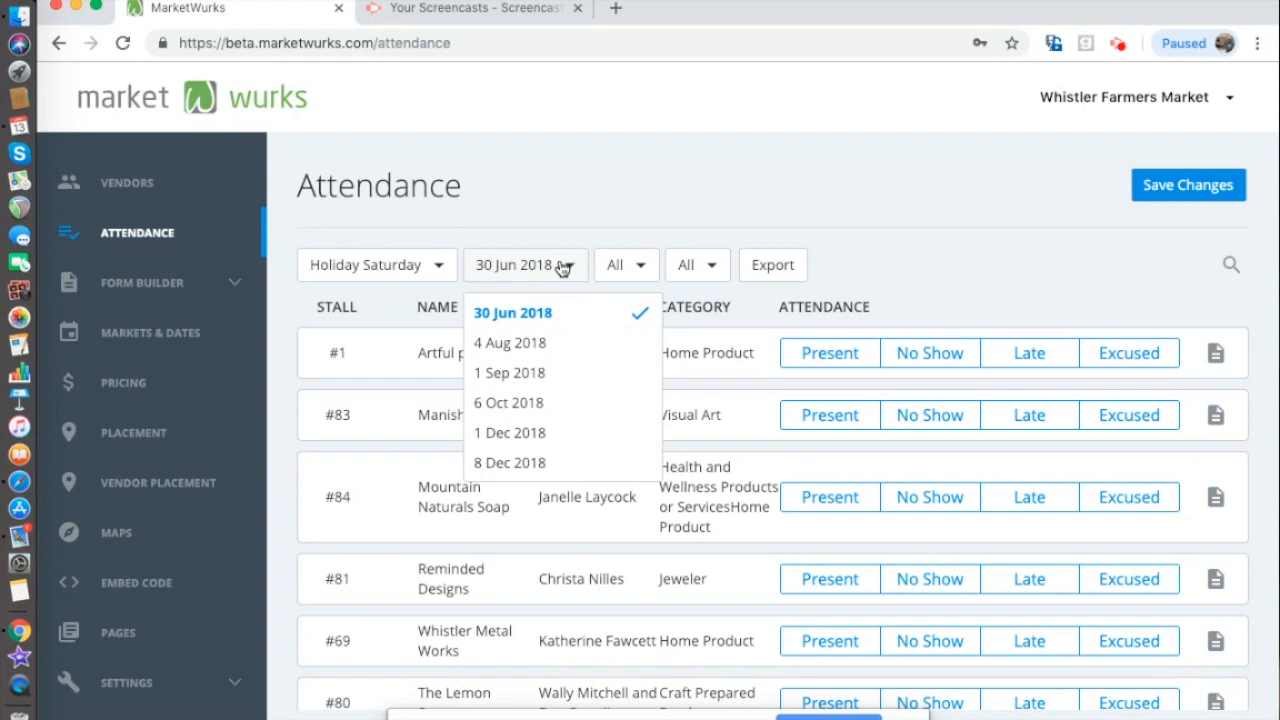
- Try filtering the attendance list by the On Site Hot Food category and reset the category filter to All
left_click(638, 270)
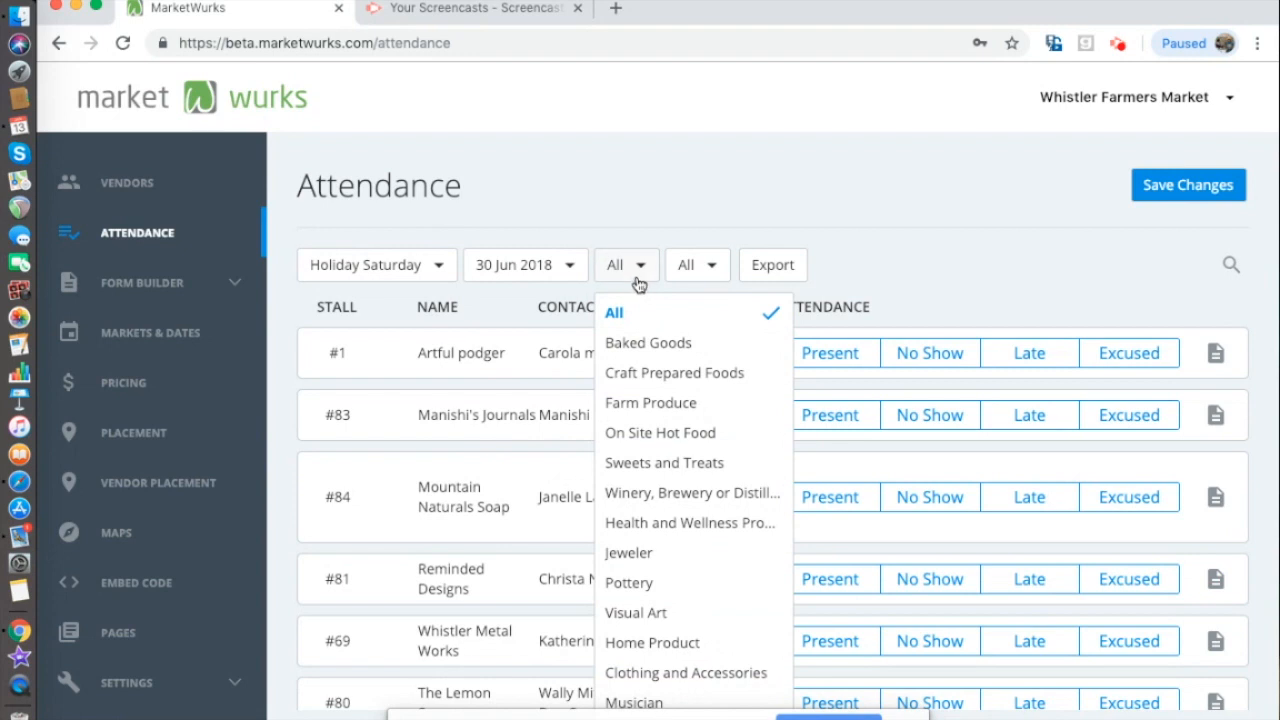
left_click(662, 434)
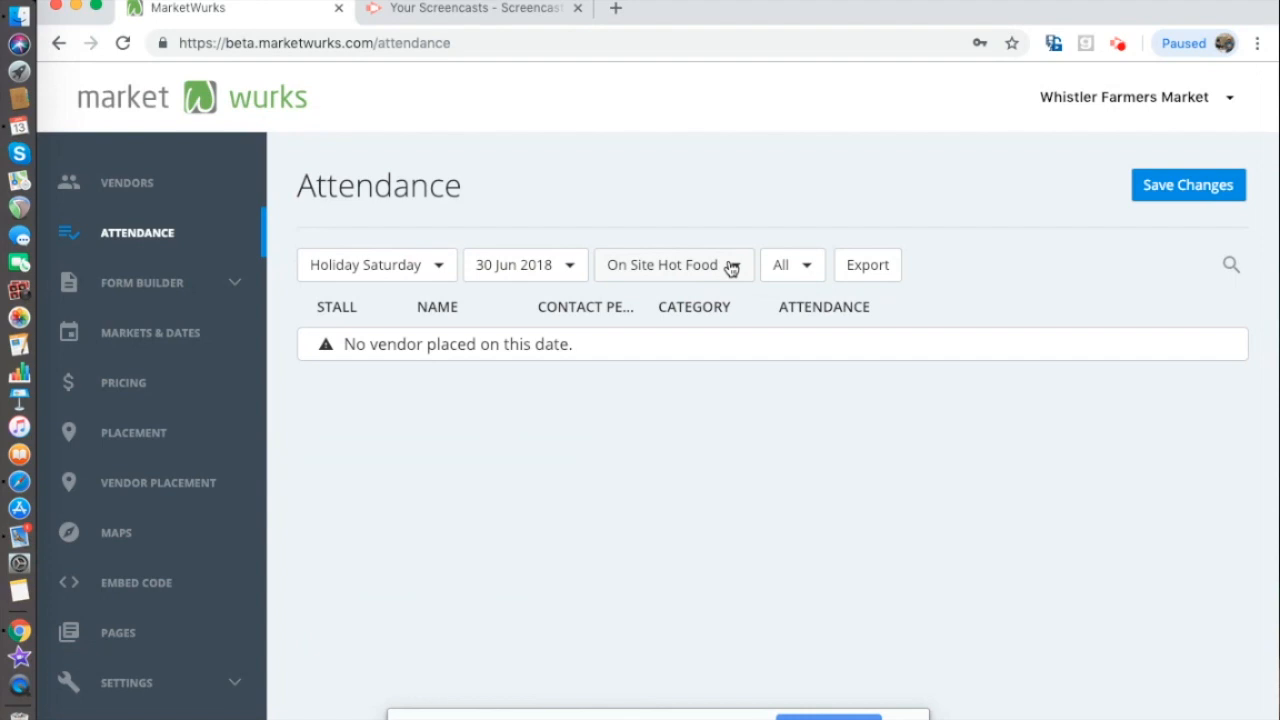
left_click(732, 268)
left_click(705, 310)
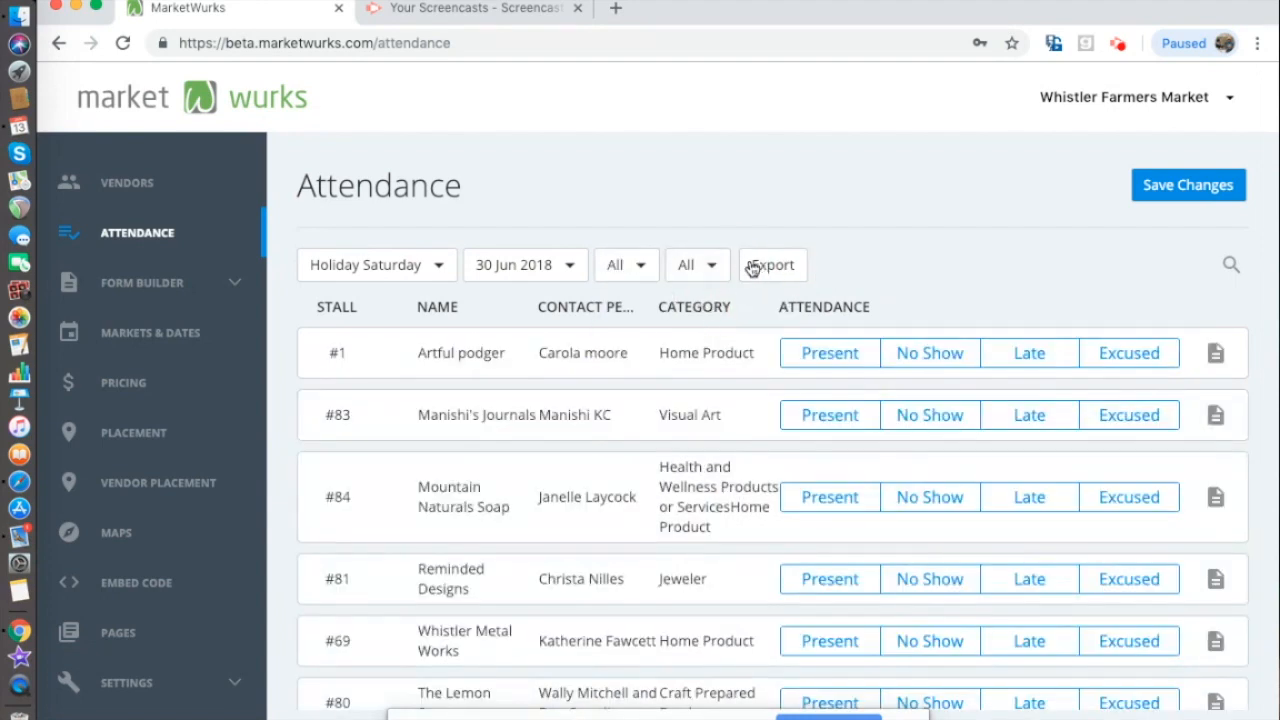
- Examine the attendance status filter options and look through the list of placed vendors
left_click(716, 266)
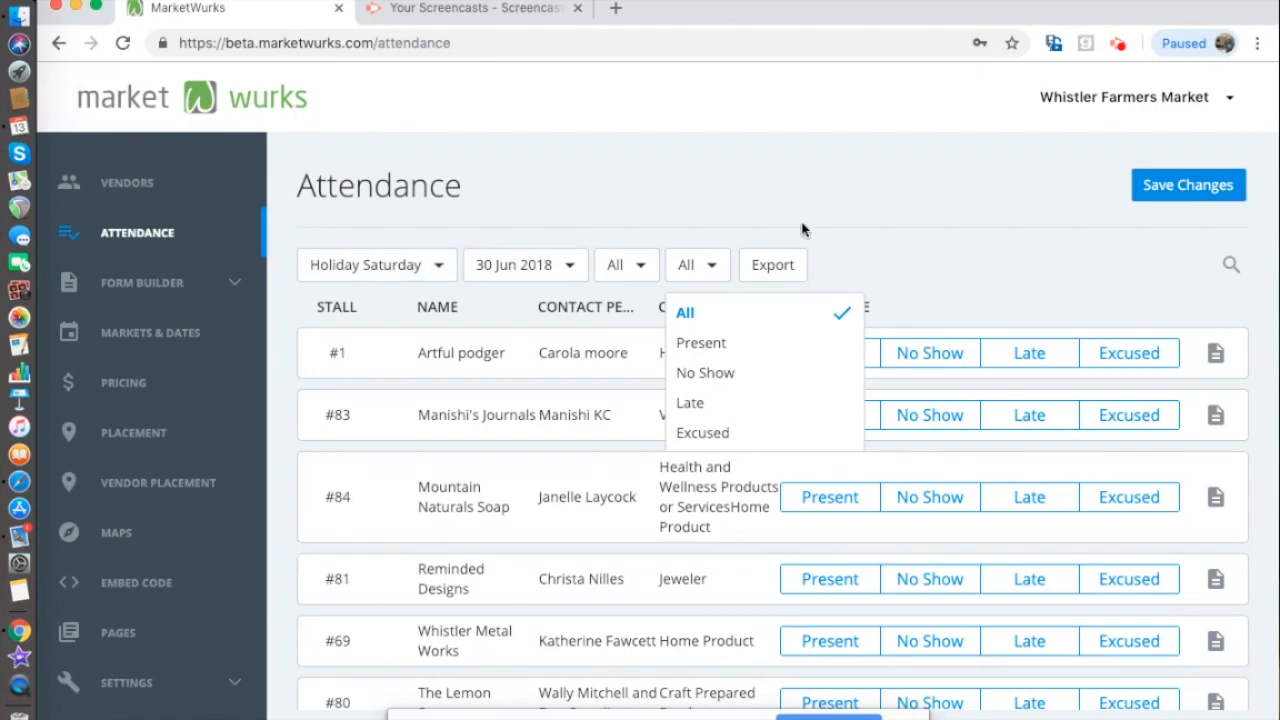
left_click(932, 282)
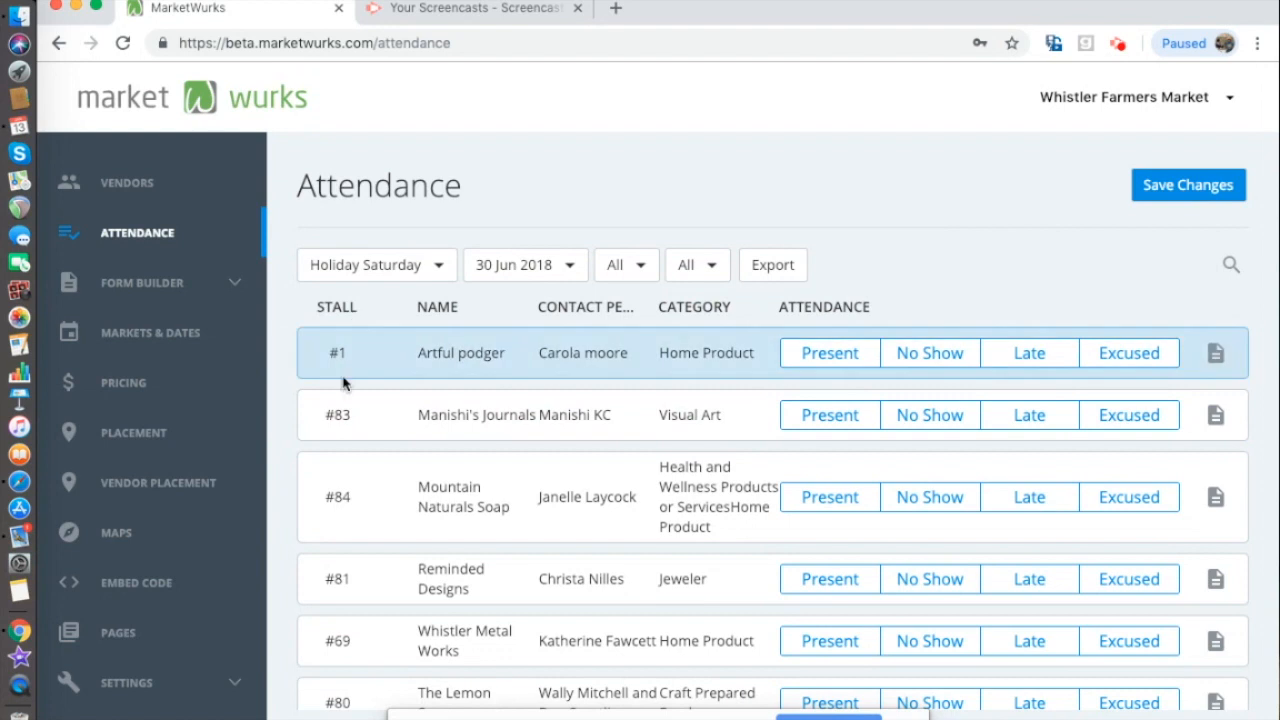
scroll(343, 477, "down", 3)
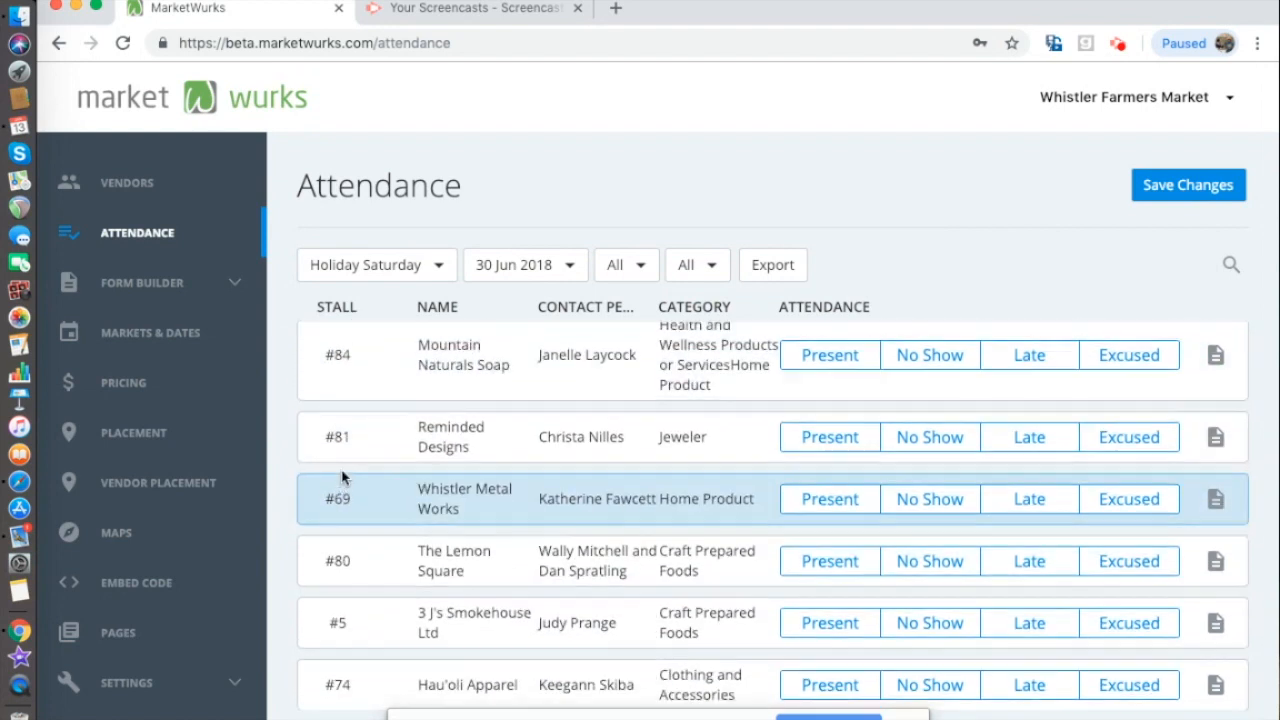
scroll(343, 477, "up", 3)
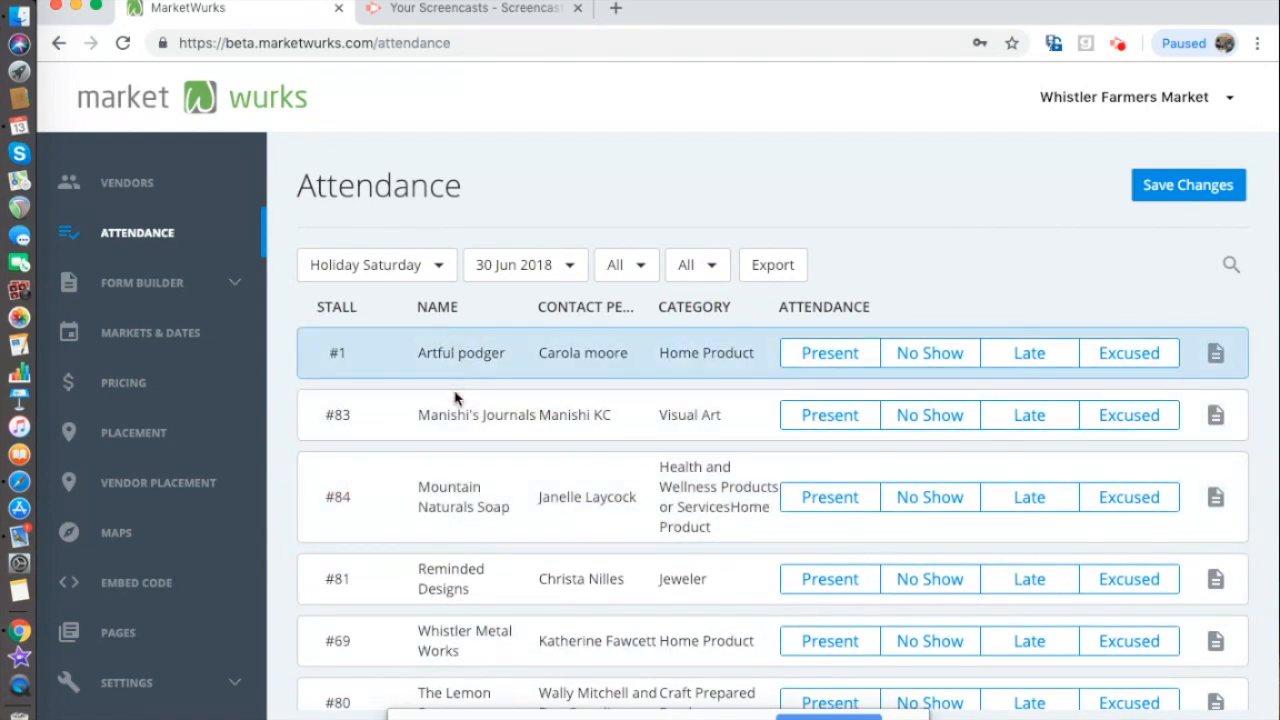
- Sort the vendor list by category, name and contact person in turn, ending with it sorted by stall
left_click(696, 311)
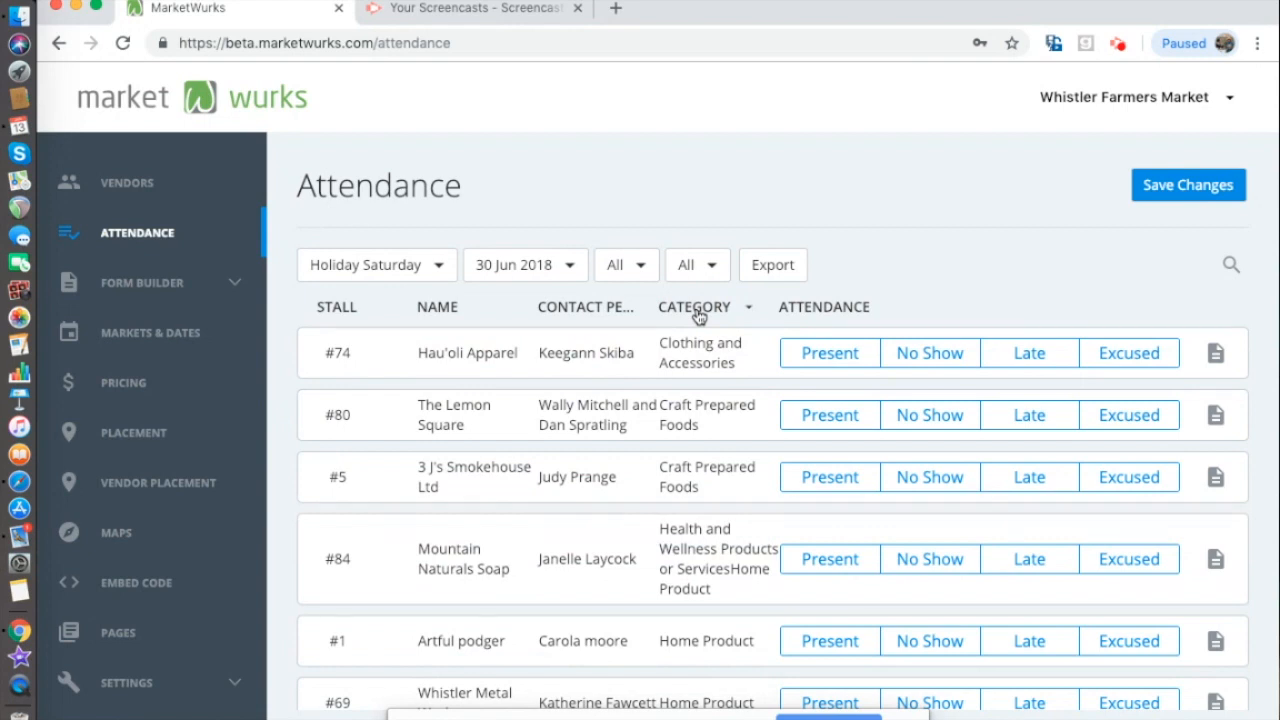
scroll(689, 456, "down", 3)
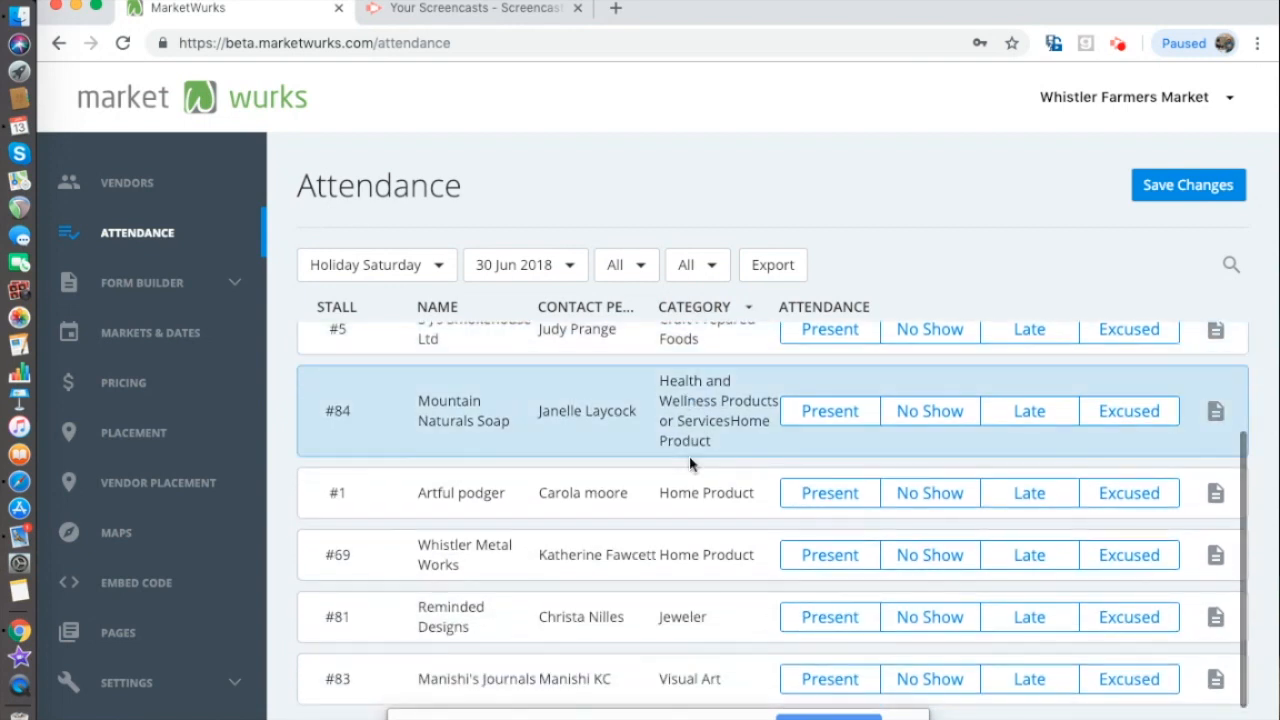
scroll(689, 456, "up", 3)
left_click(447, 310)
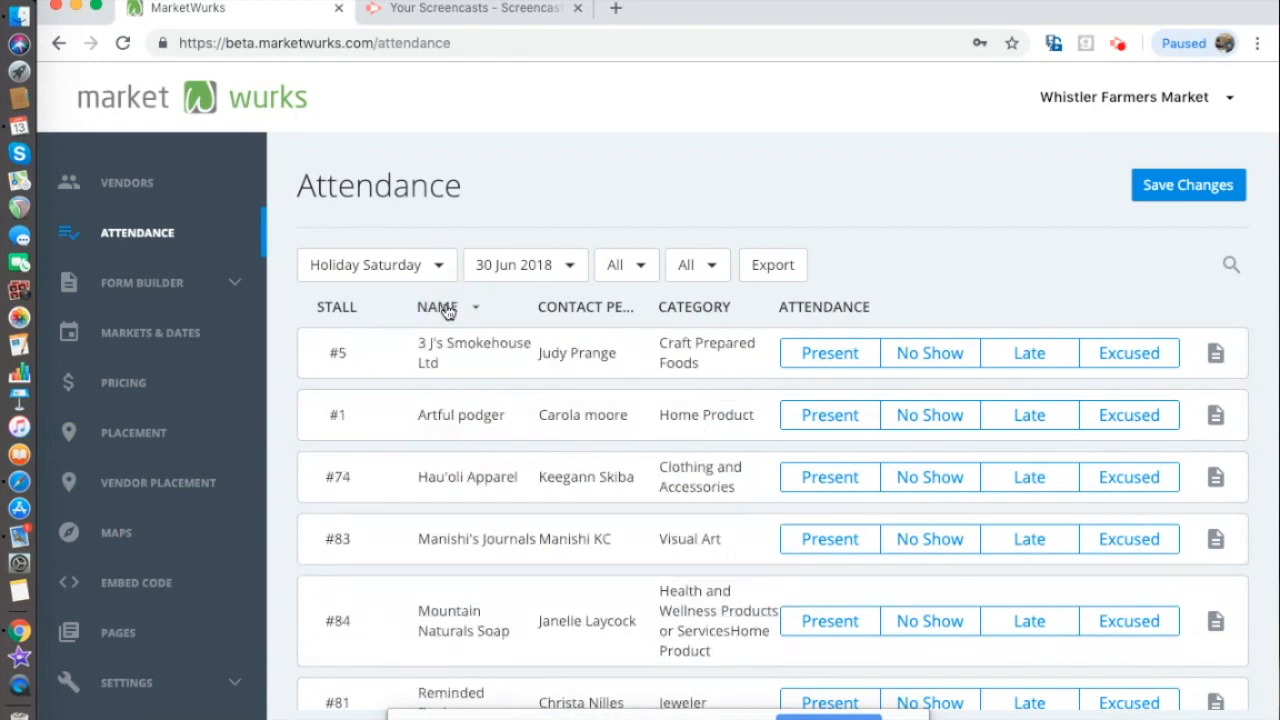
left_click(584, 317)
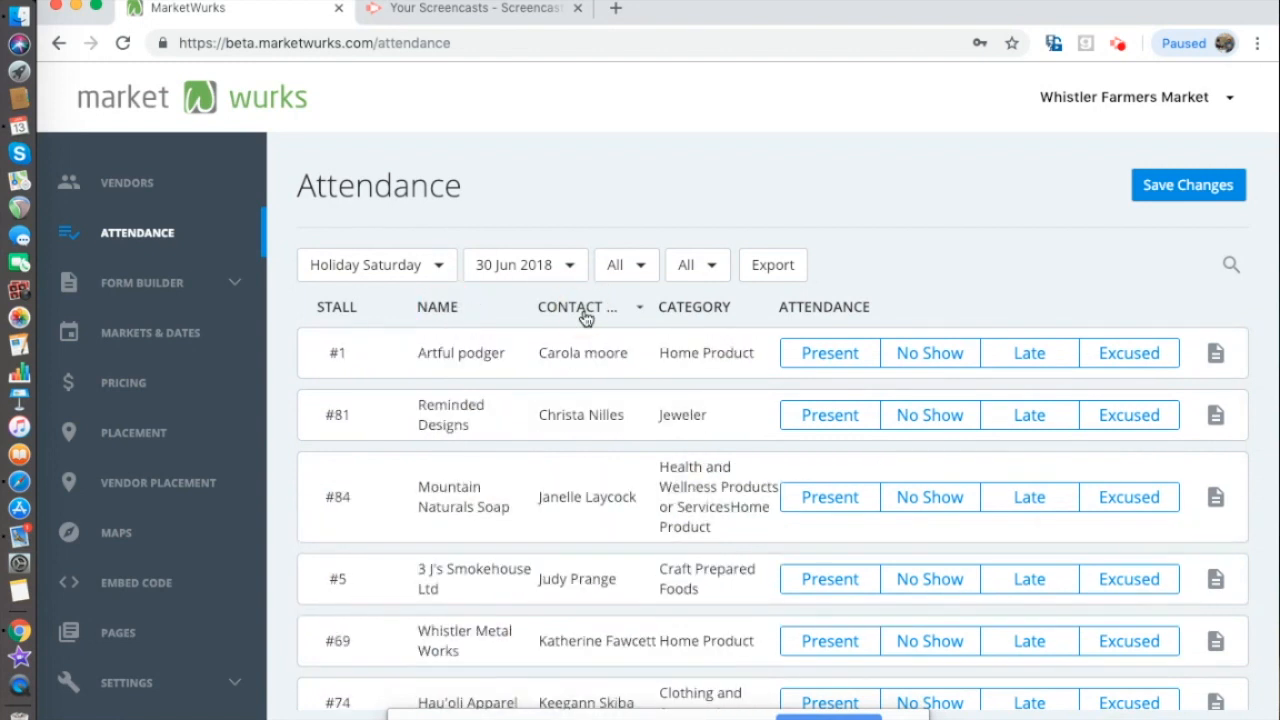
left_click(336, 310)
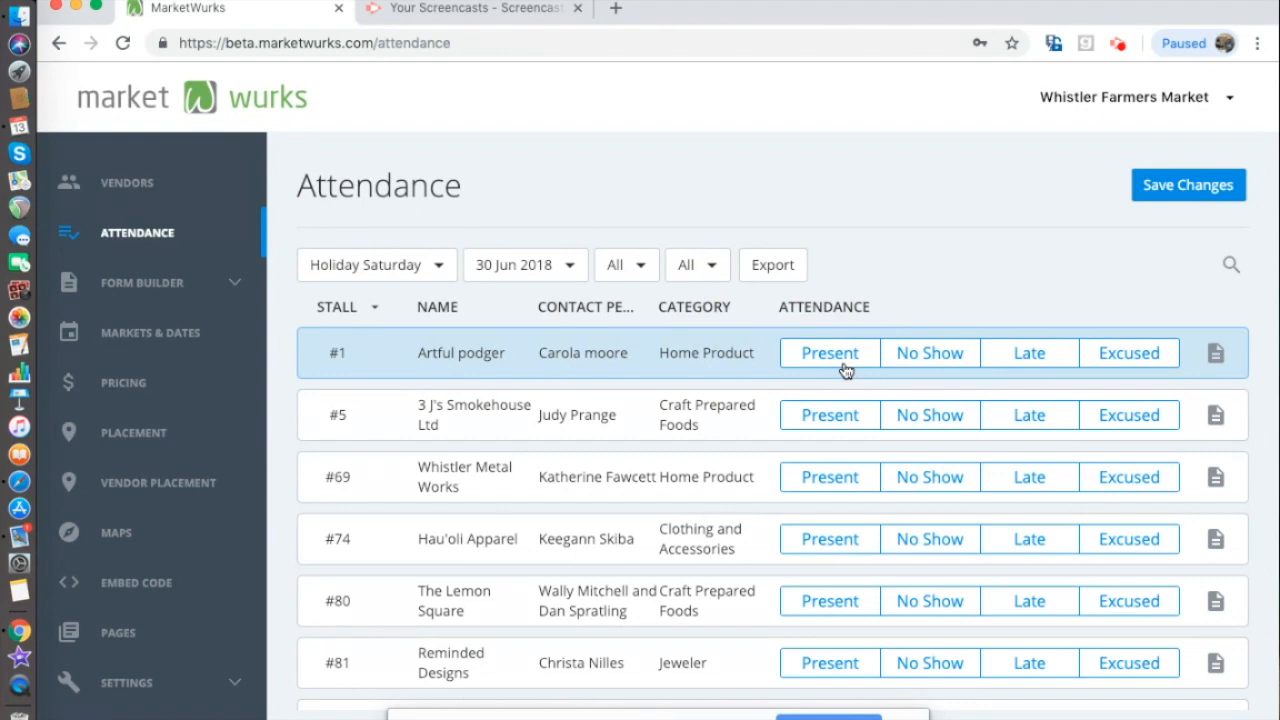
- Append "Nice" to the note of the Artful podger vendor at stall #1 and save the note
left_click(1216, 356)
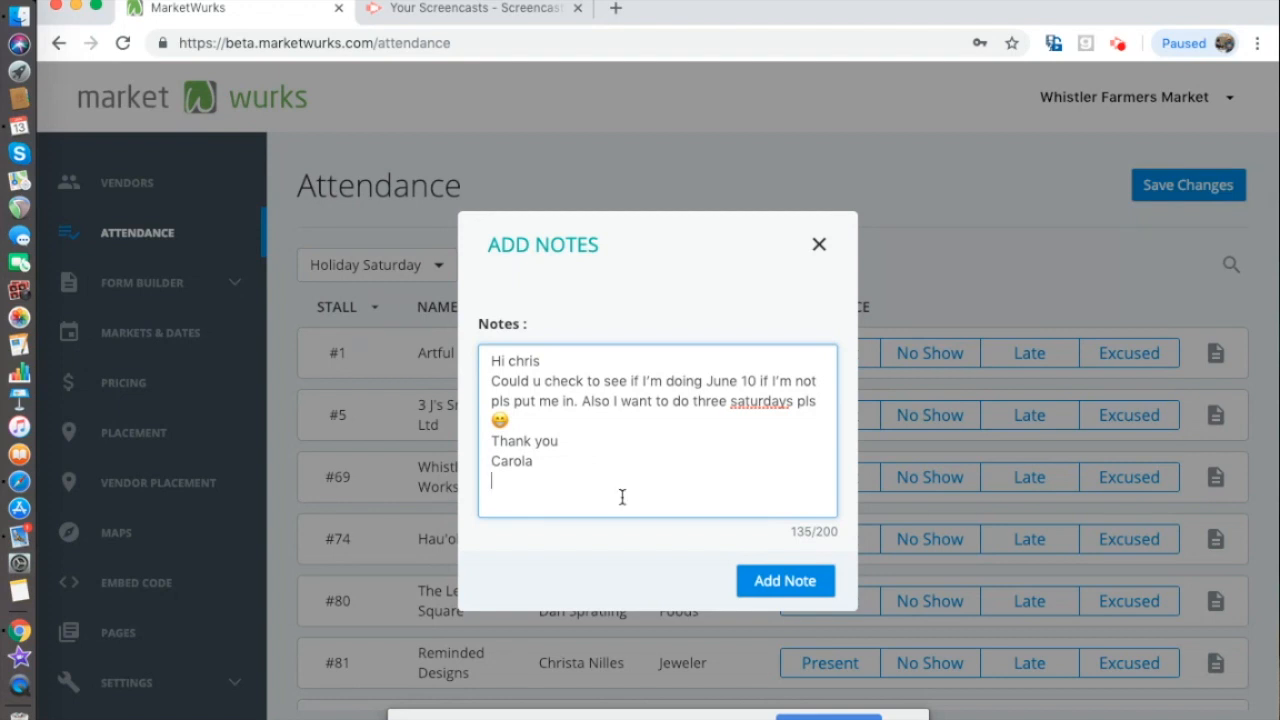
type("NOce")
key("BackSpace")
key("BackSpace")
key("BackSpace")
key("BackSpace")
key("BackSpace")
type("Nice")
left_click(805, 581)
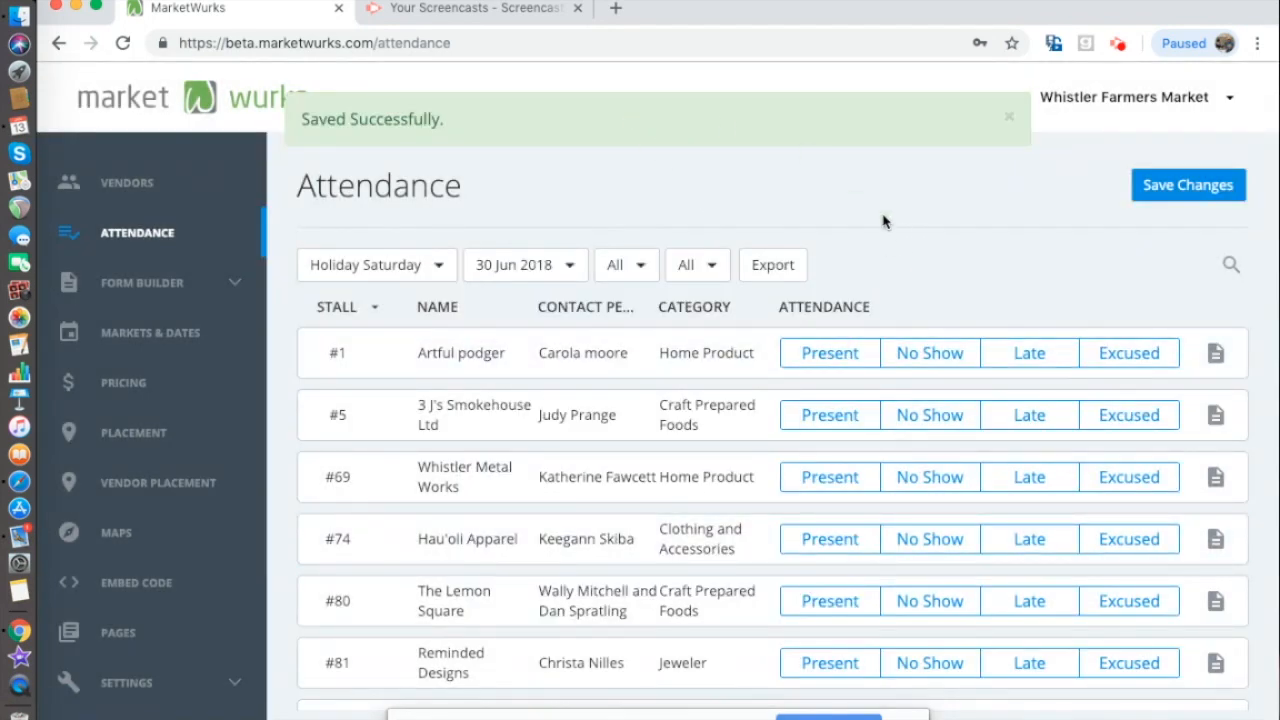
- Mark the vendors at stalls #1, #5 and #69 as Present and stall #74 as No Show
left_click(838, 358)
left_click(831, 419)
left_click(830, 480)
left_click(941, 546)
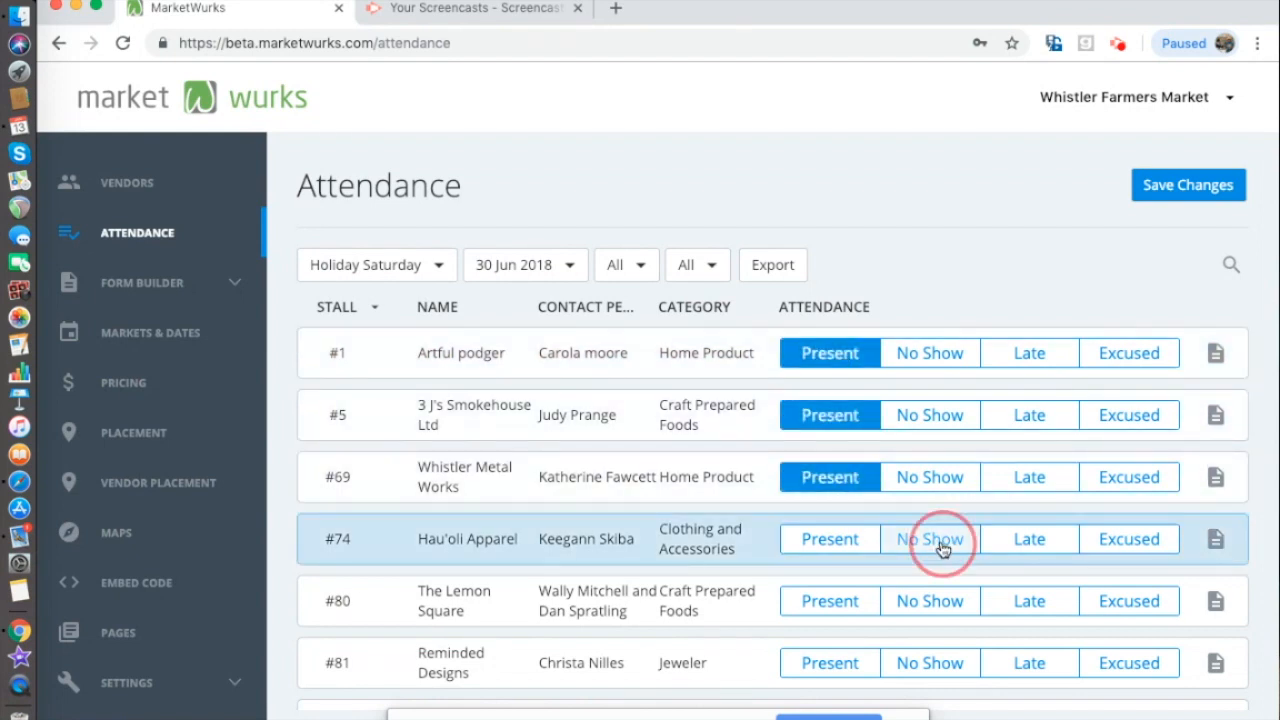
- Mark stall #80 as Late, #81 as Excused and #83 as Present, and save the attendance changes
scroll(1029, 598, "down", 1)
left_click(1040, 553)
left_click(1131, 609)
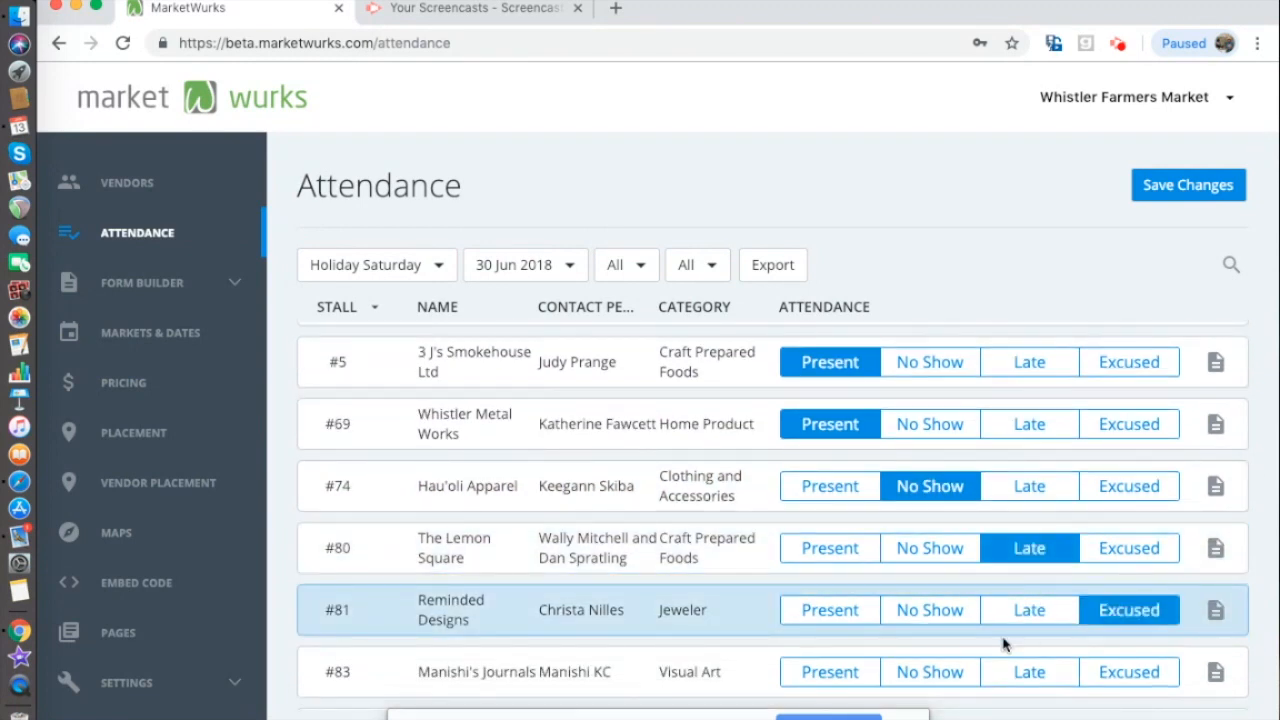
left_click(847, 677)
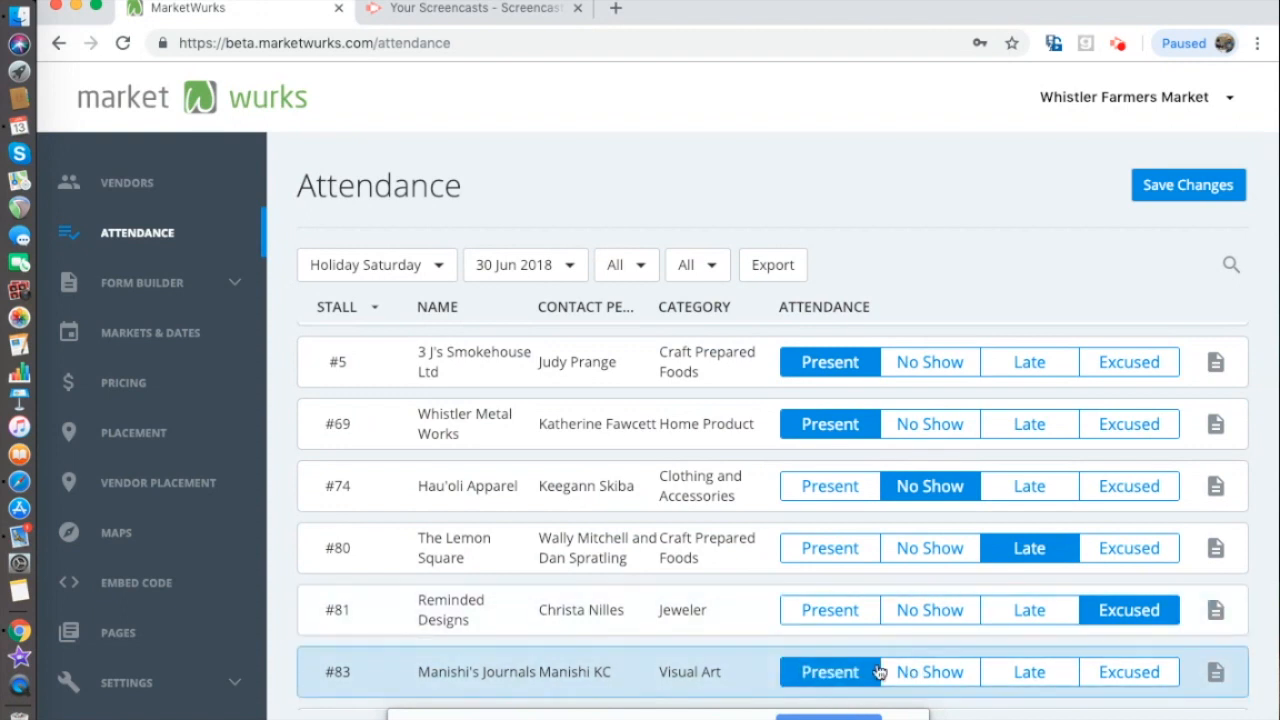
left_click(1190, 203)
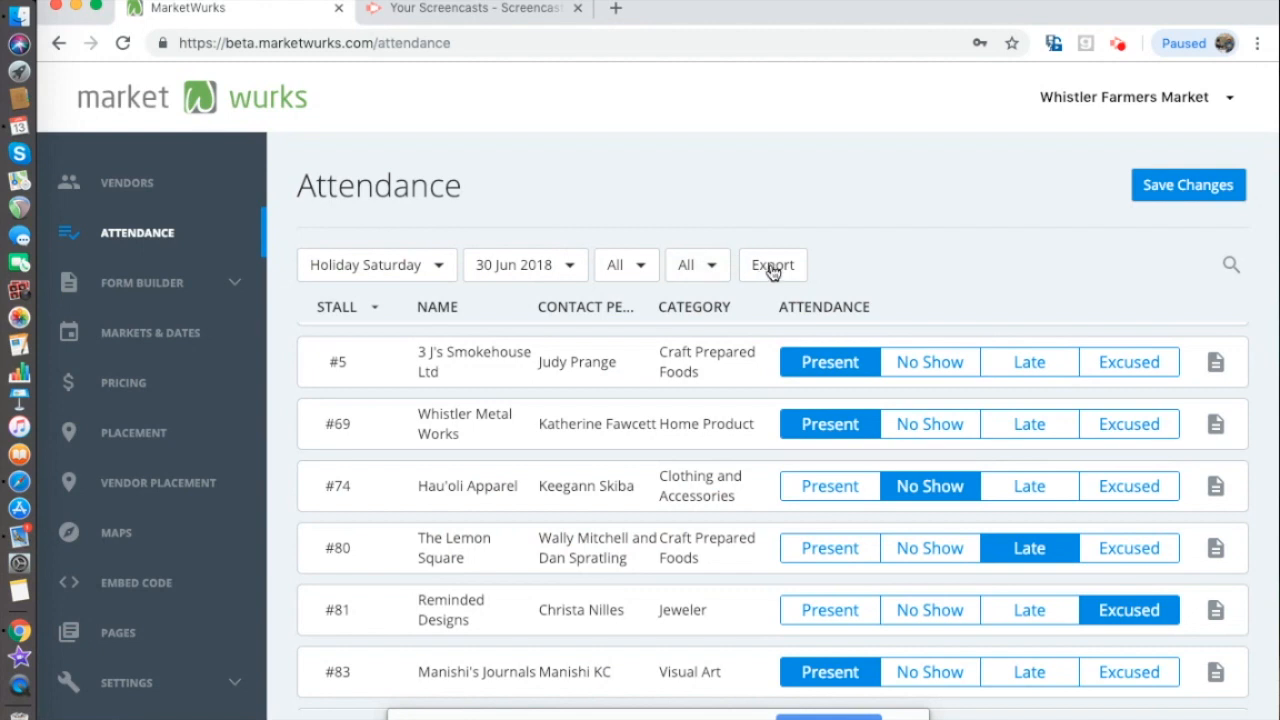
- Try filtering the attendance list by the Farm Produce category and restore the filter to All
left_click(640, 270)
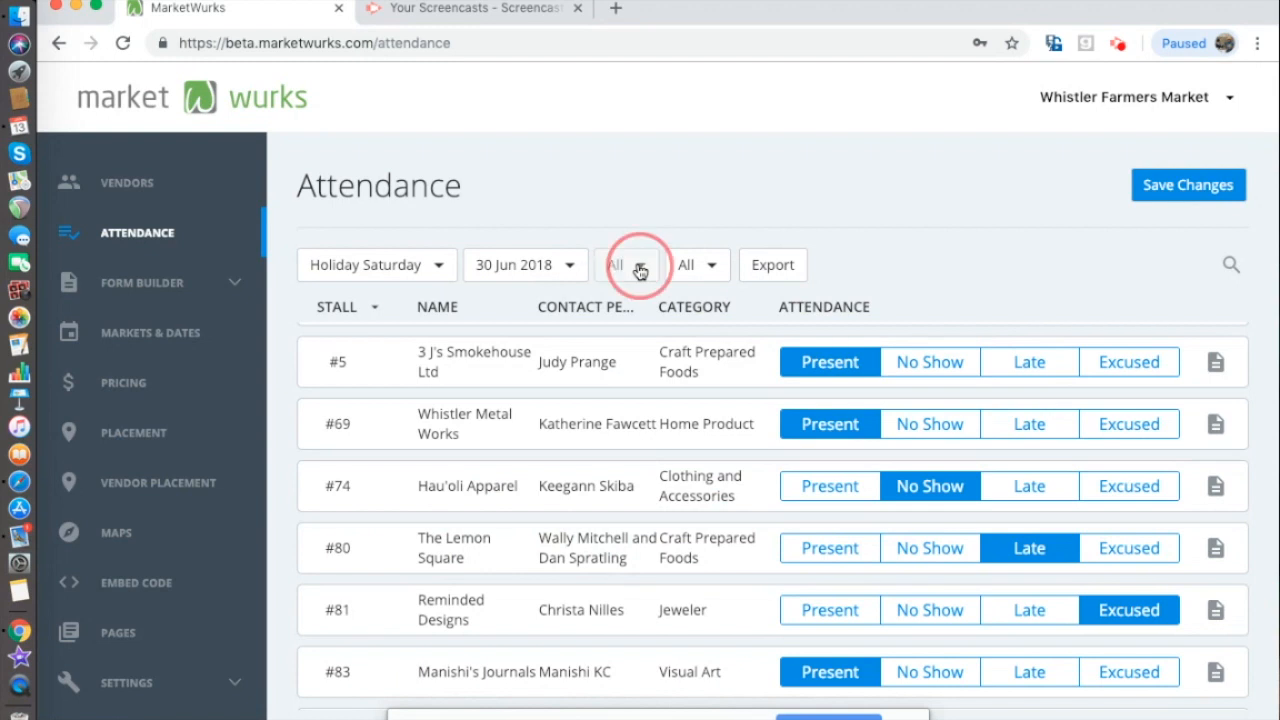
left_click(659, 405)
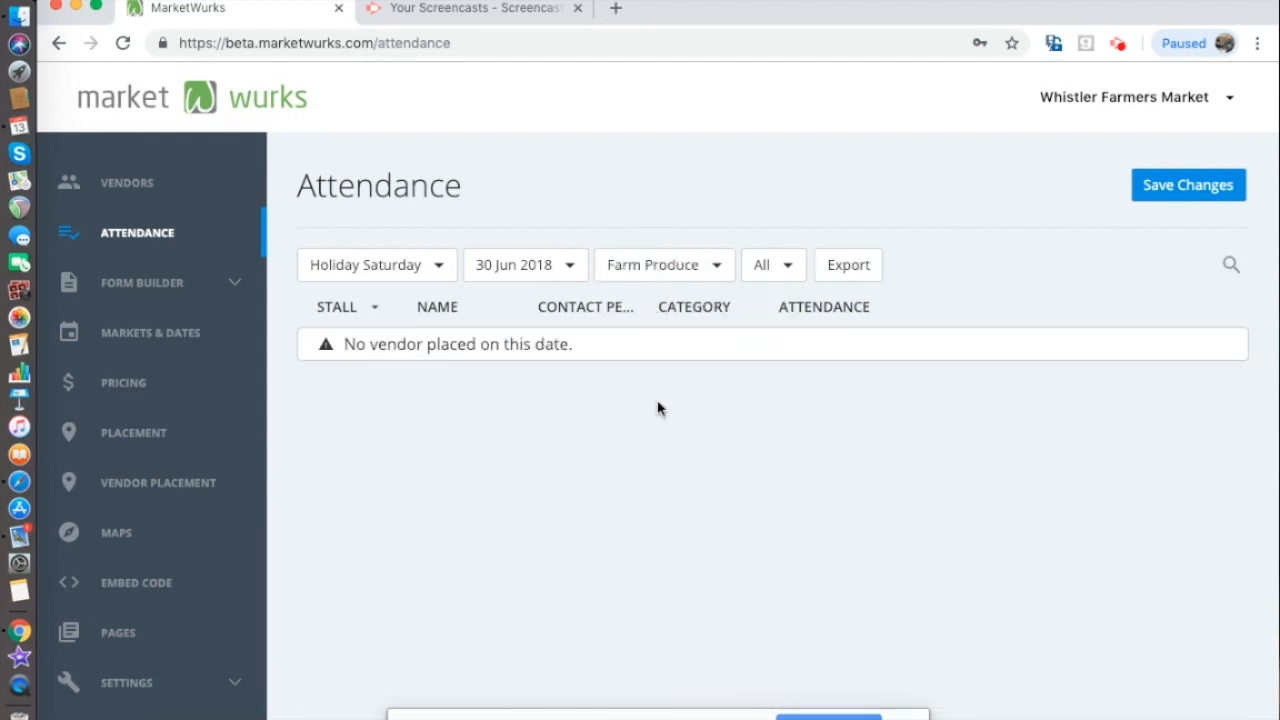
left_click(706, 278)
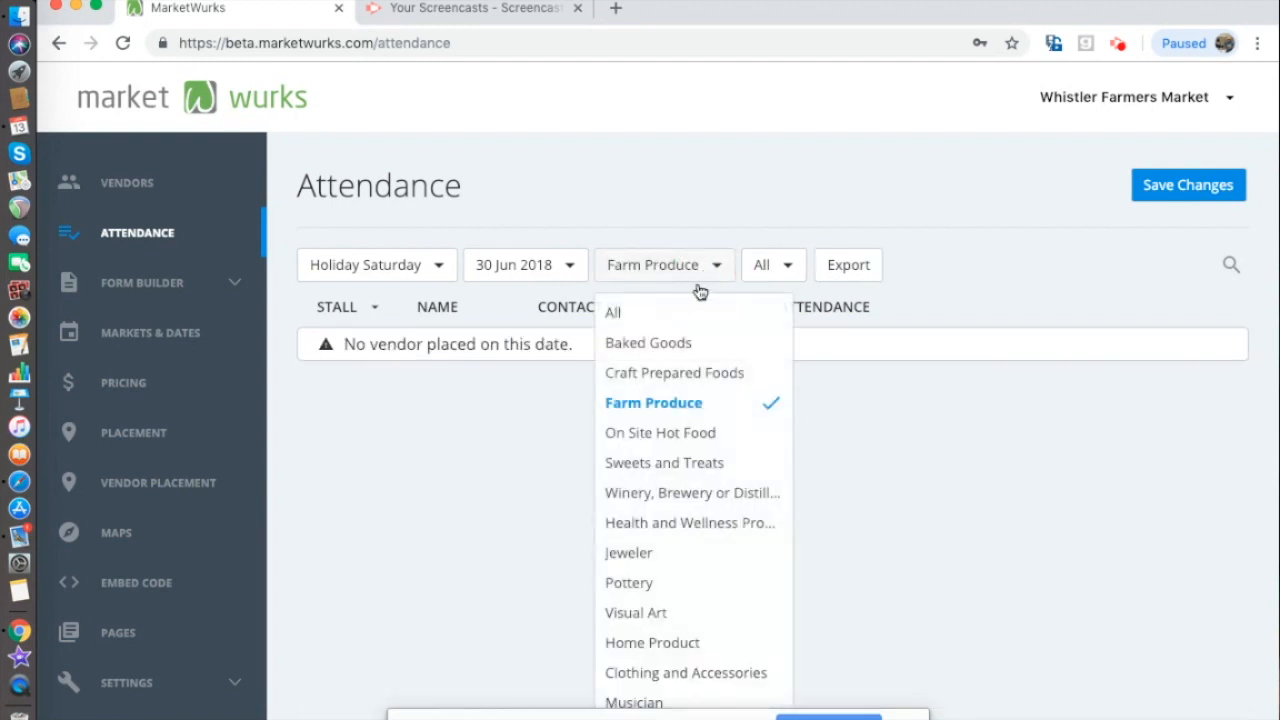
left_click(670, 312)
- Start a vendor attendance export and include the 30 Jun 2018 date of the Holiday Saturday market
left_click(786, 264)
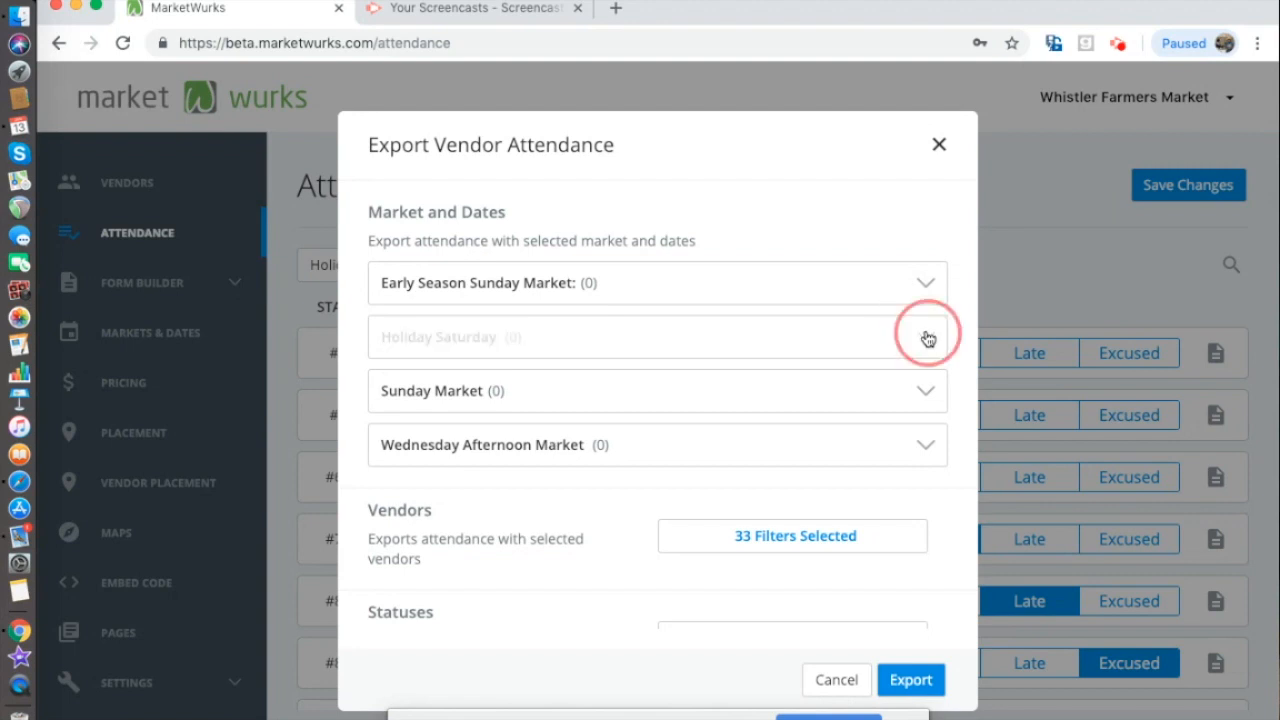
left_click(924, 337)
left_click(390, 418)
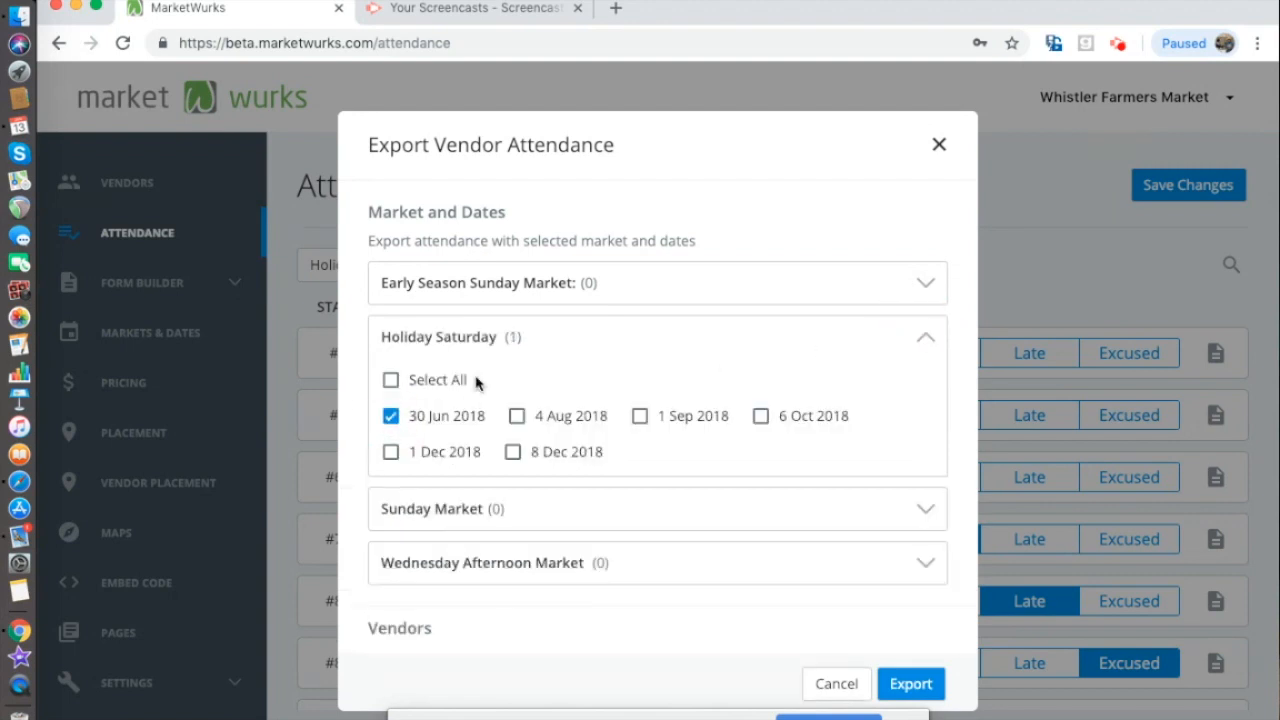
- Review which vendors are included in the attendance export
scroll(770, 365, "down", 4)
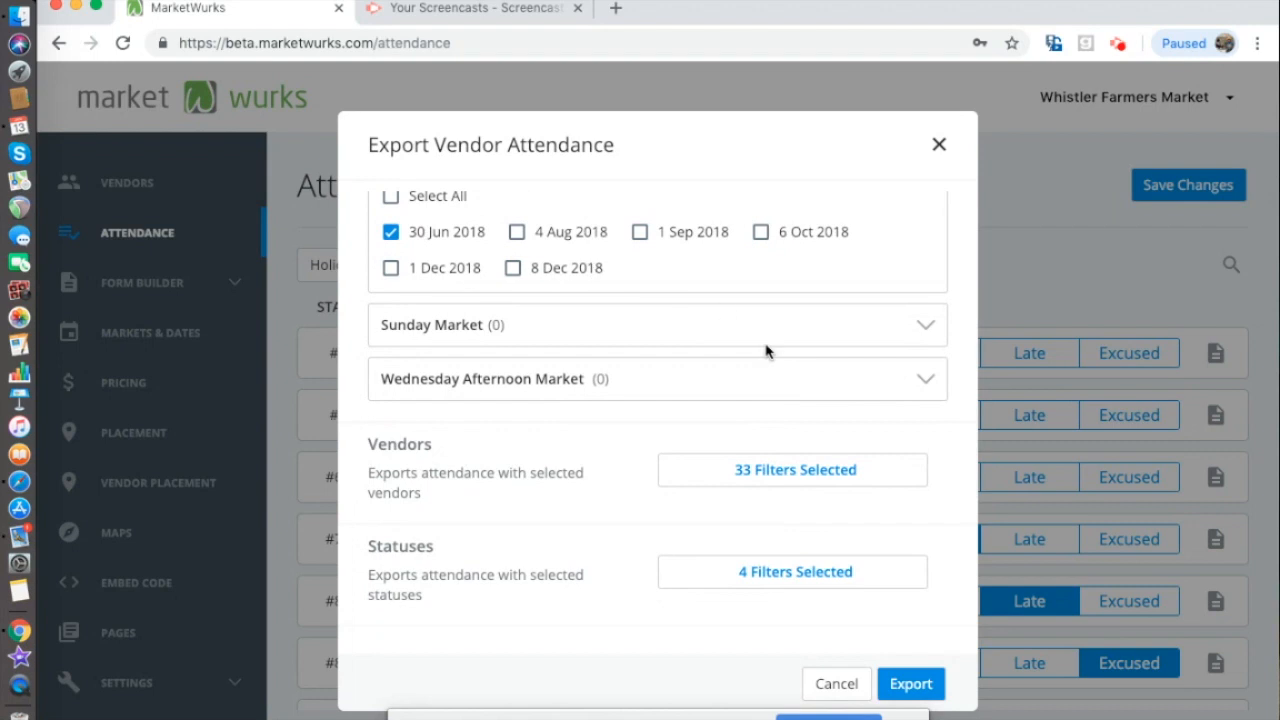
scroll(750, 345, "down", 2)
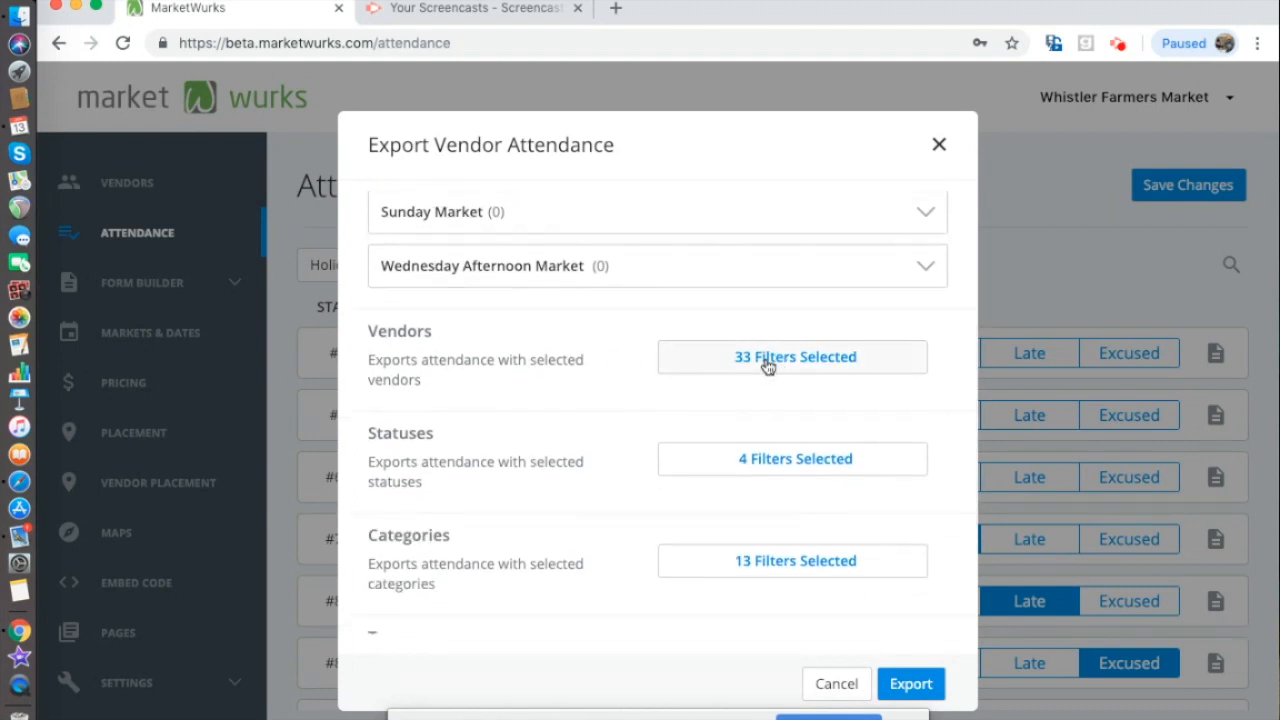
left_click(758, 357)
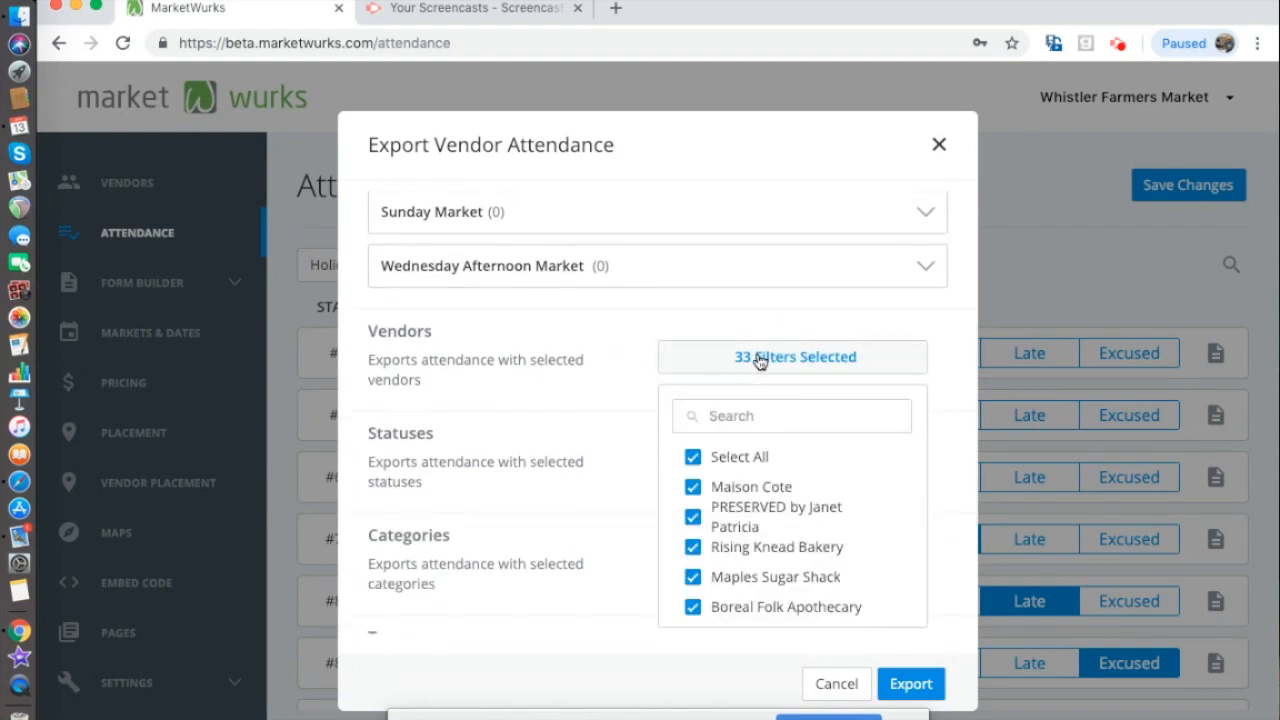
scroll(600, 404, "down", 3)
left_click(576, 412)
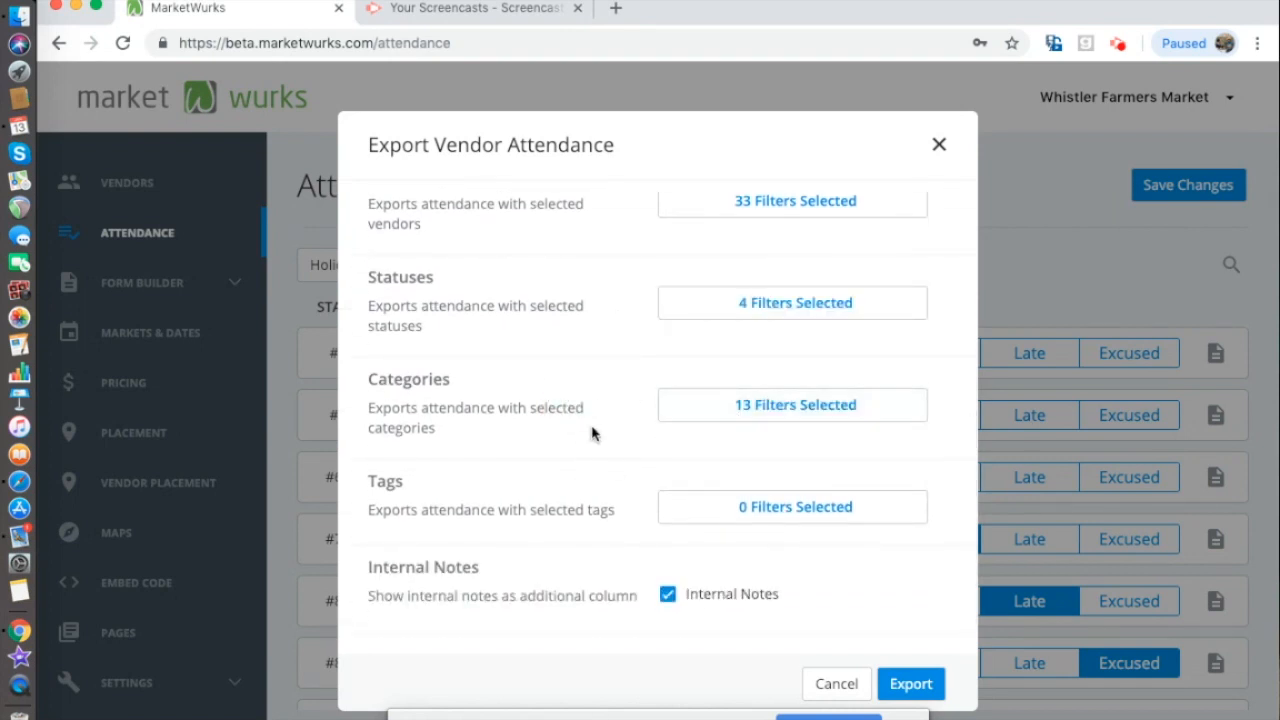
- Include all tags in the attendance export's tag filter
left_click(785, 513)
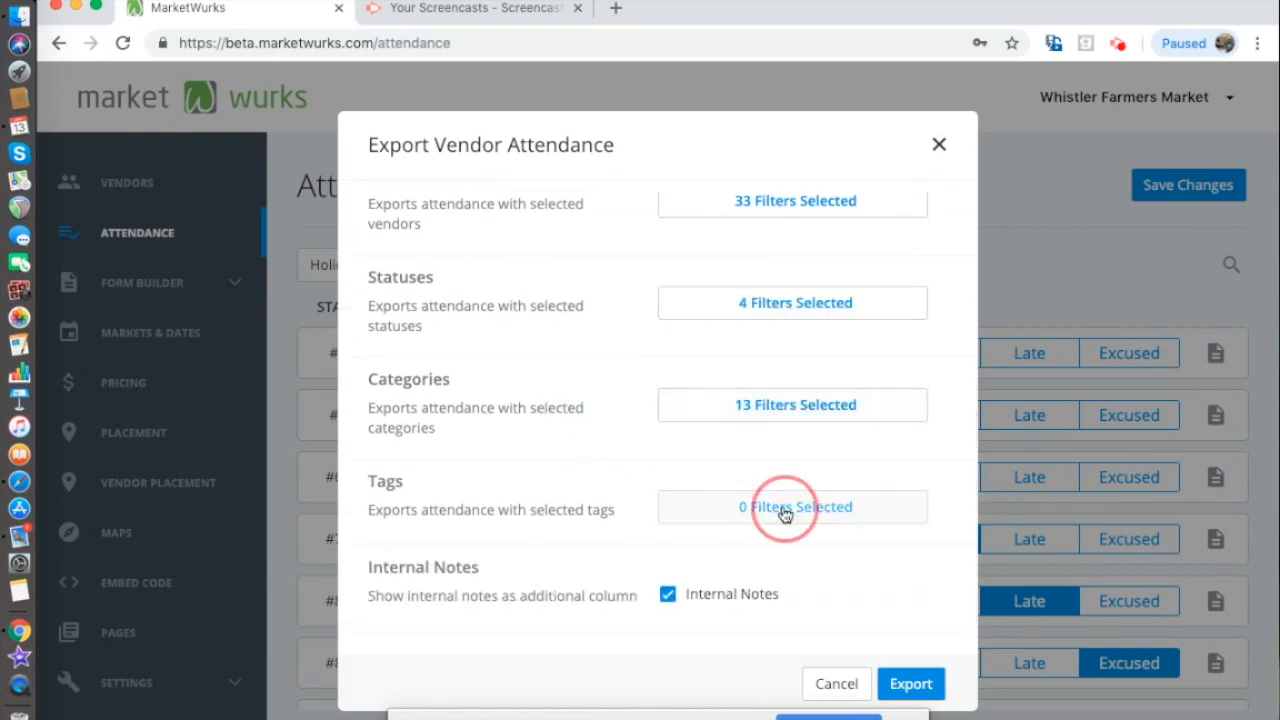
scroll(643, 478, "down", 3)
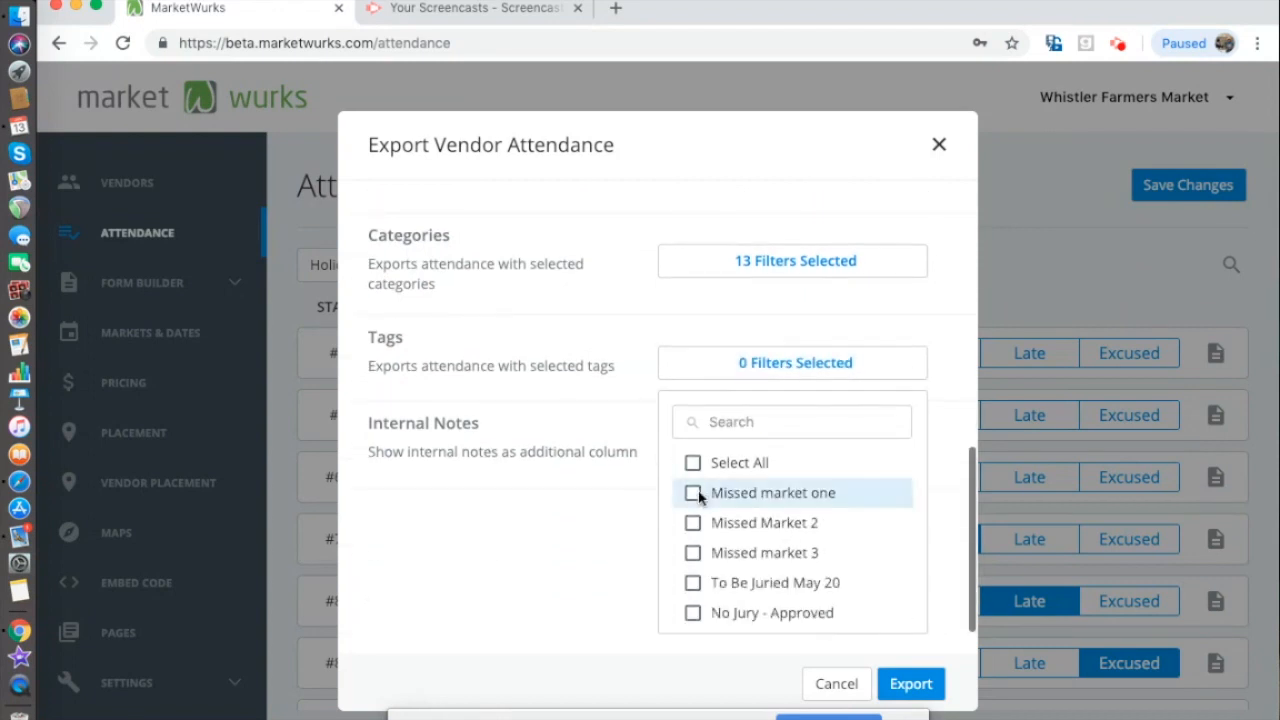
left_click(694, 466)
left_click(692, 467)
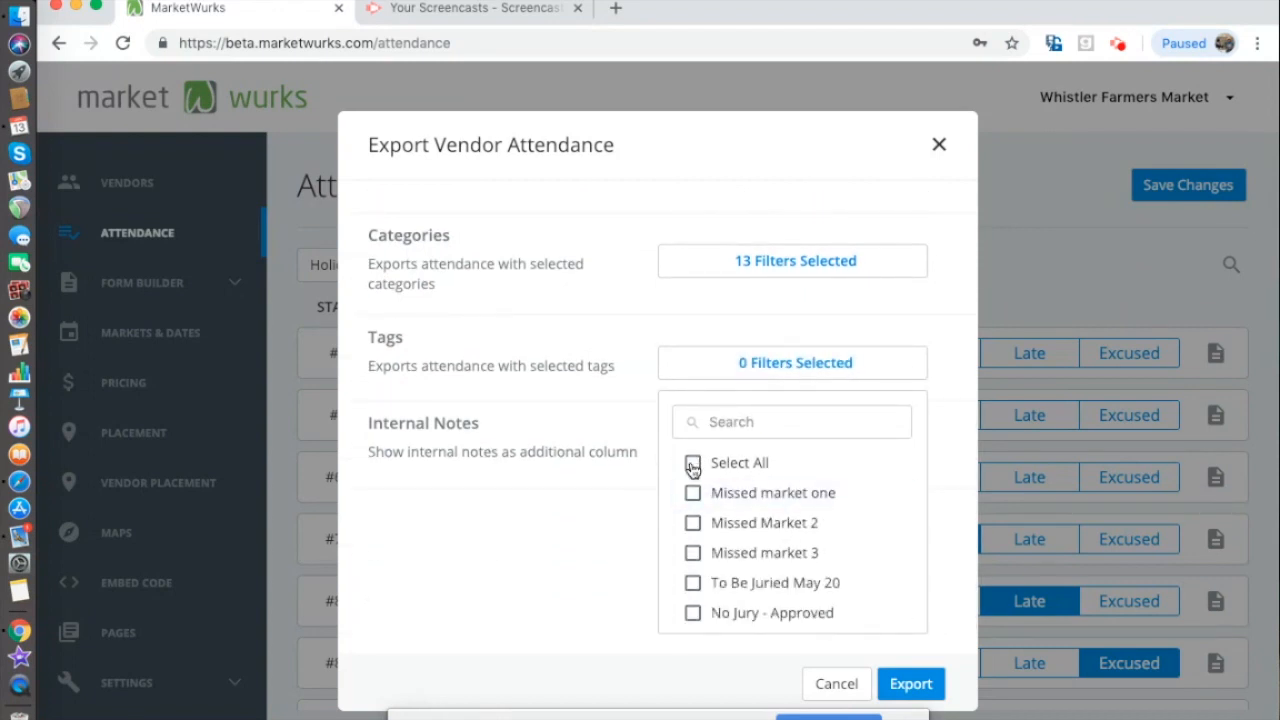
left_click(692, 466)
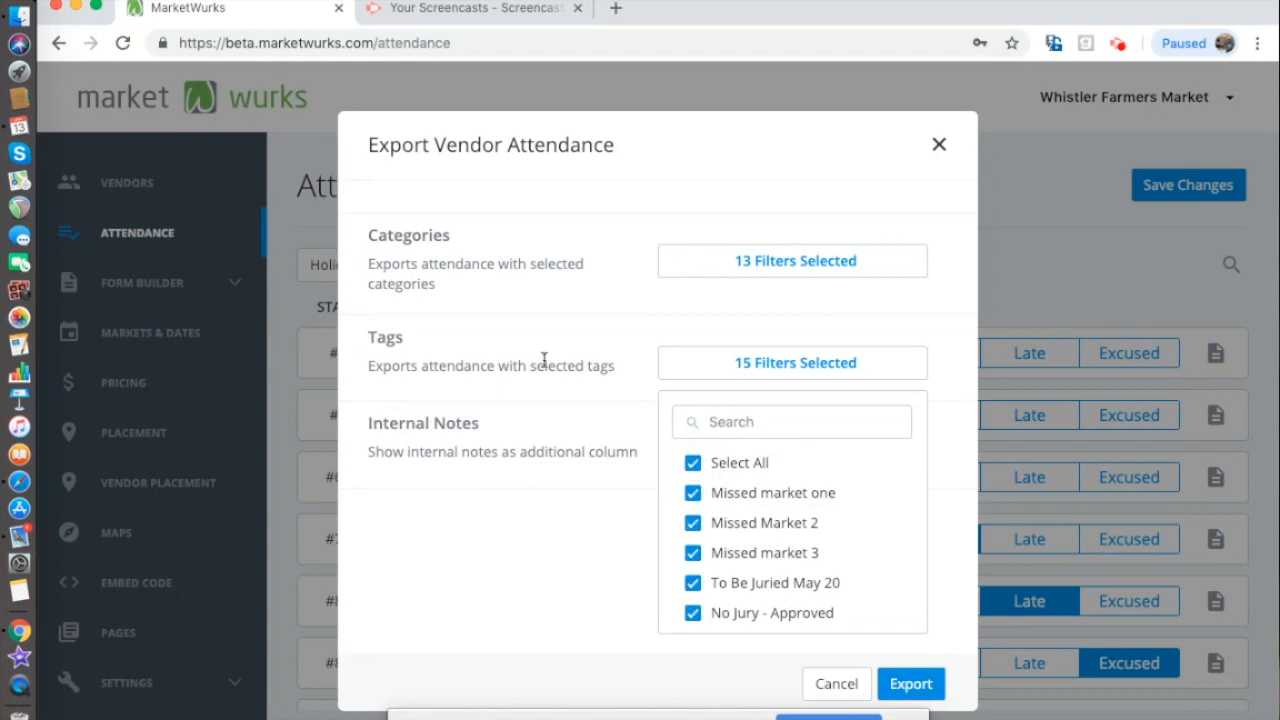
left_click(622, 406)
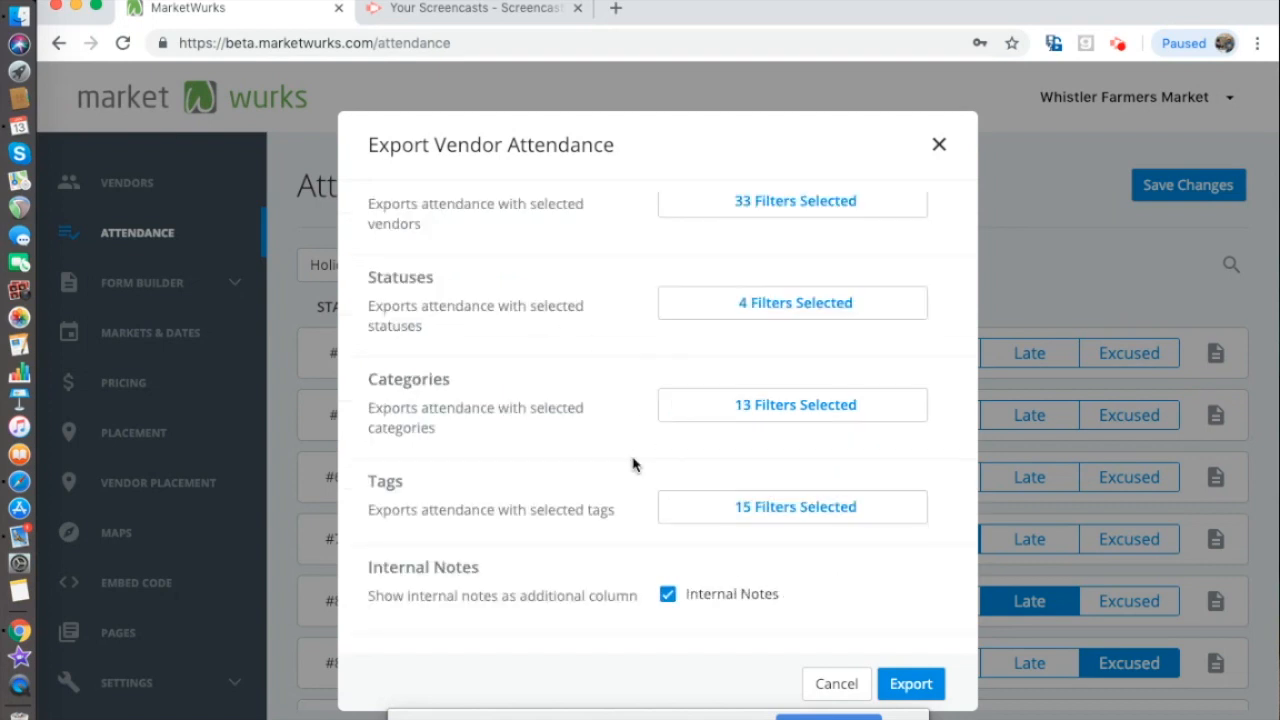
- Leave internal notes out of the vendor attendance export and export the Holiday Saturday attendance for 30 Jun 2018
left_click(668, 595)
scroll(908, 420, "up", 5)
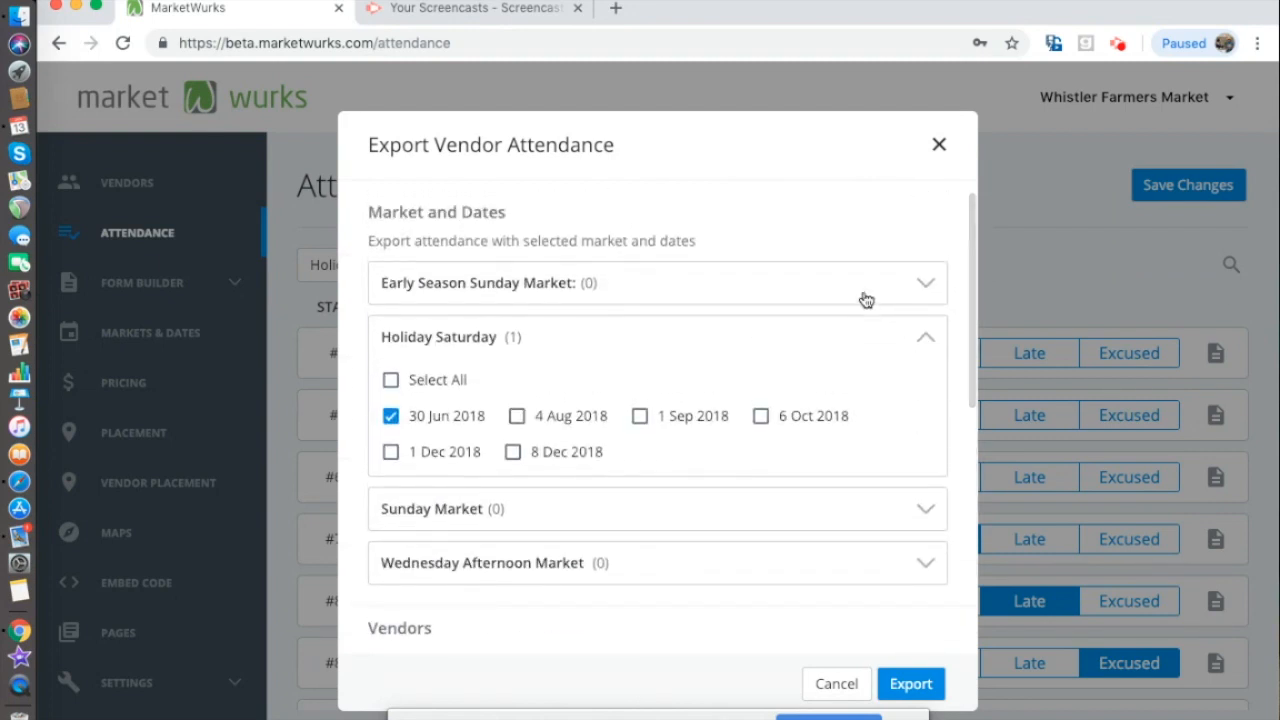
scroll(866, 297, "down", 5)
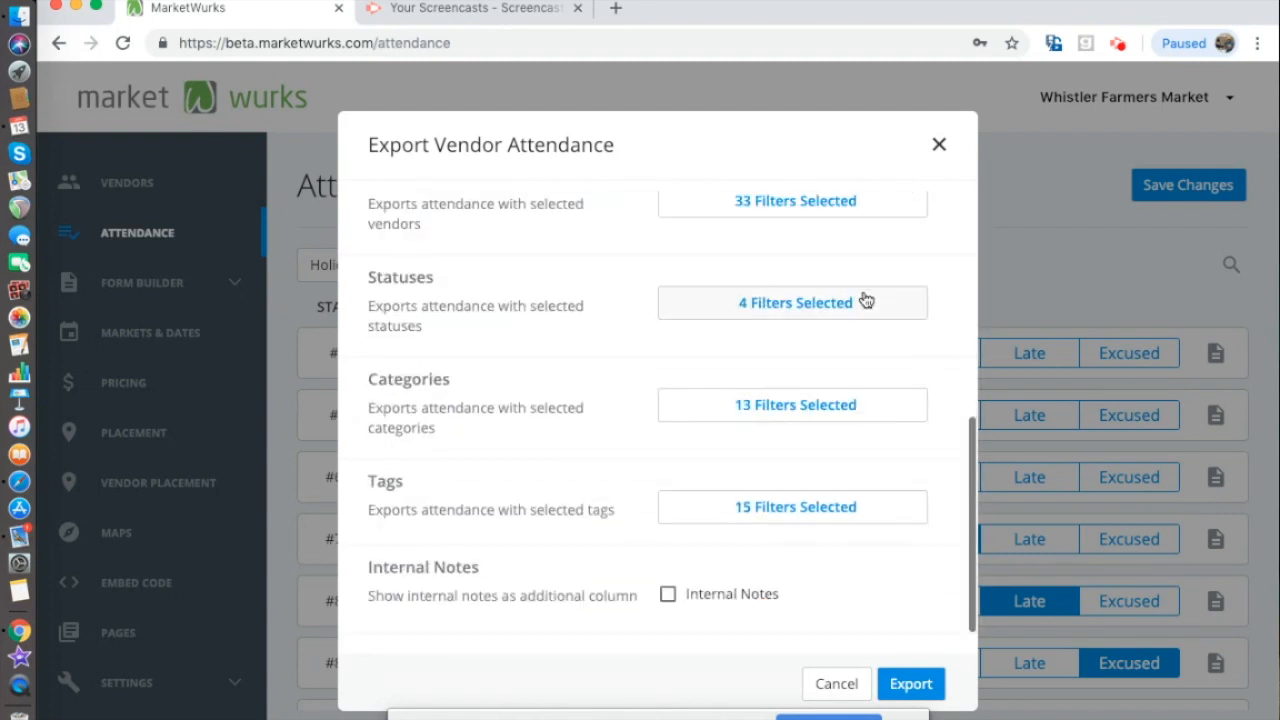
left_click(911, 684)
mouse_move(57, 671)
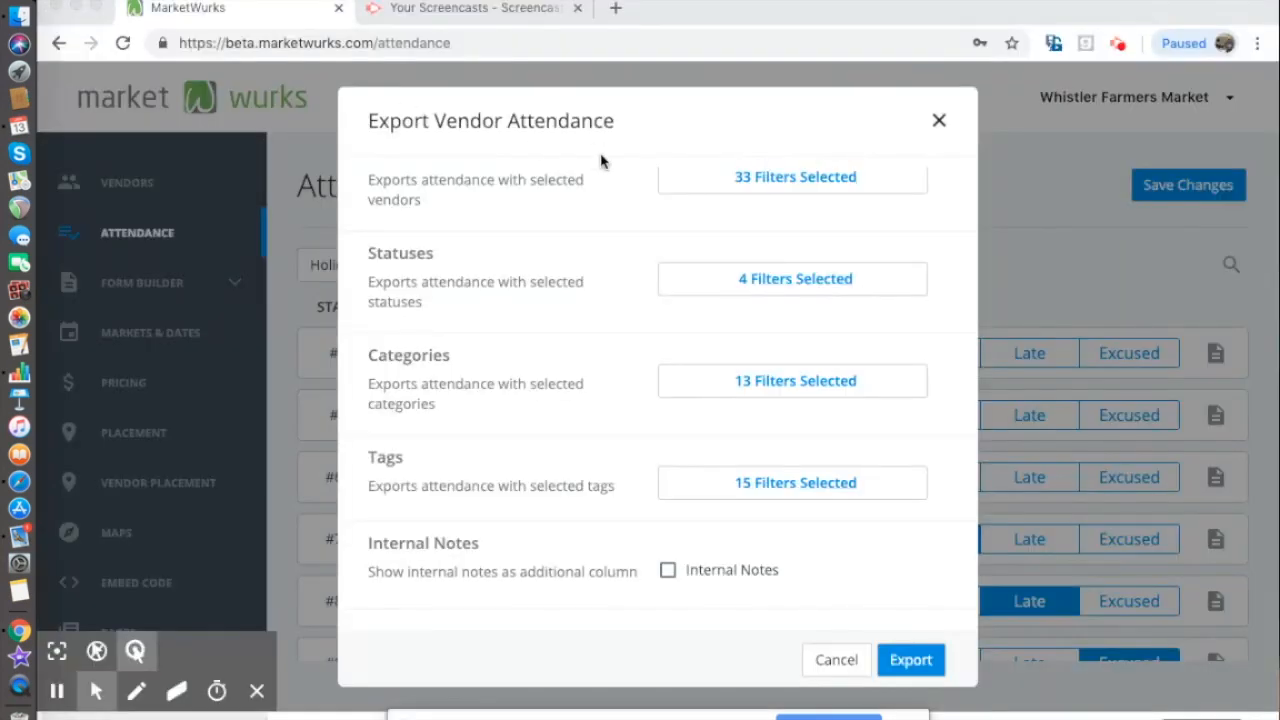
- Add all Early Season Sunday Market dates to the attendance export and run the export again
scroll(703, 290, "up", 5)
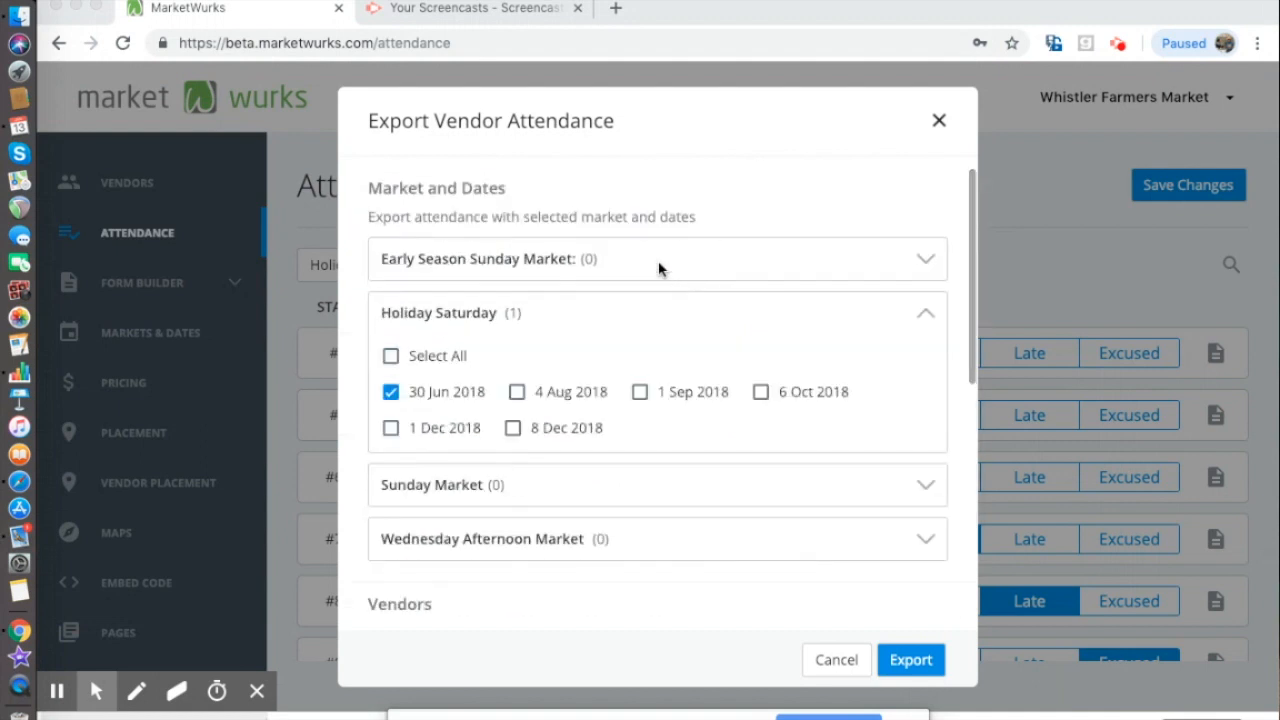
left_click(923, 281)
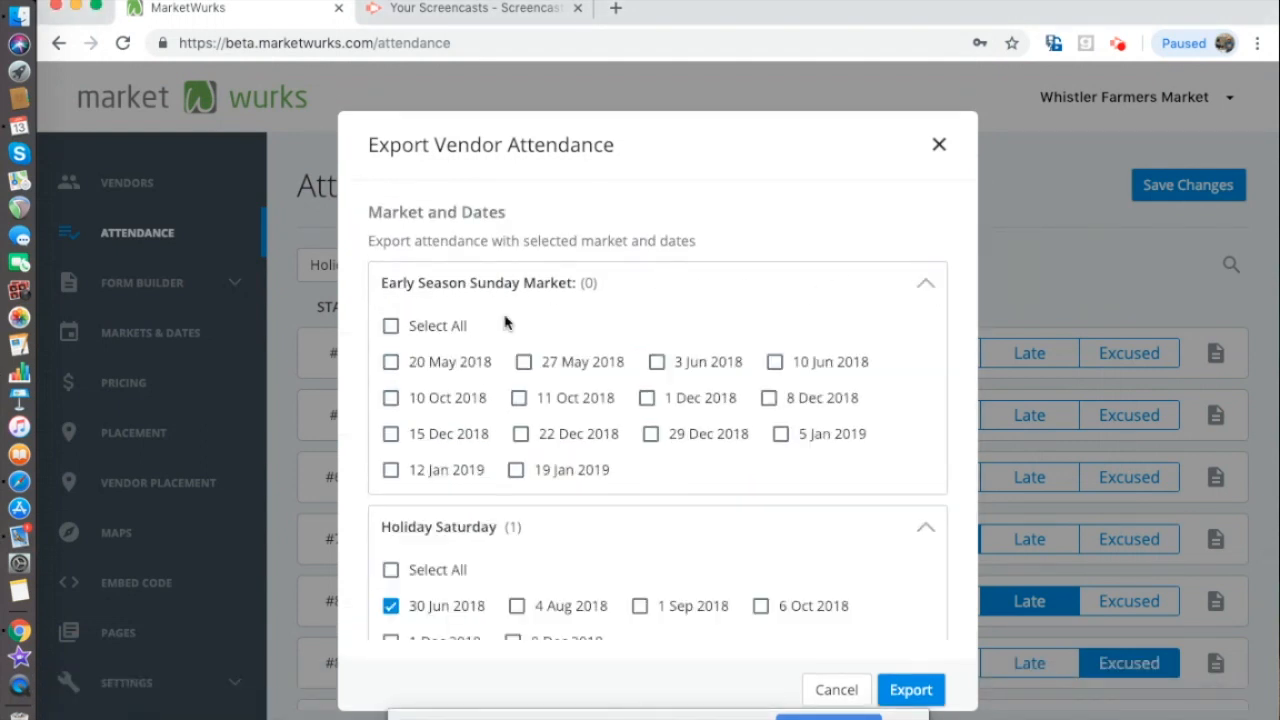
left_click(391, 326)
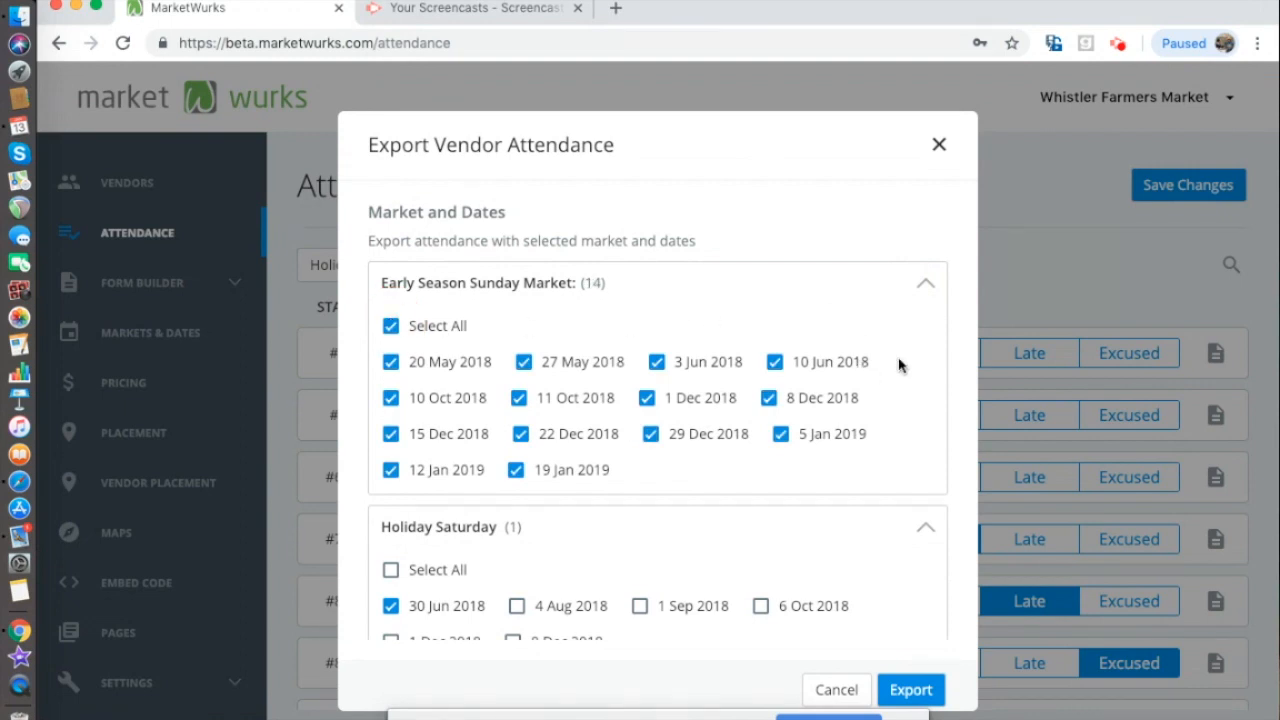
scroll(899, 364, "down", 10)
left_click(909, 688)
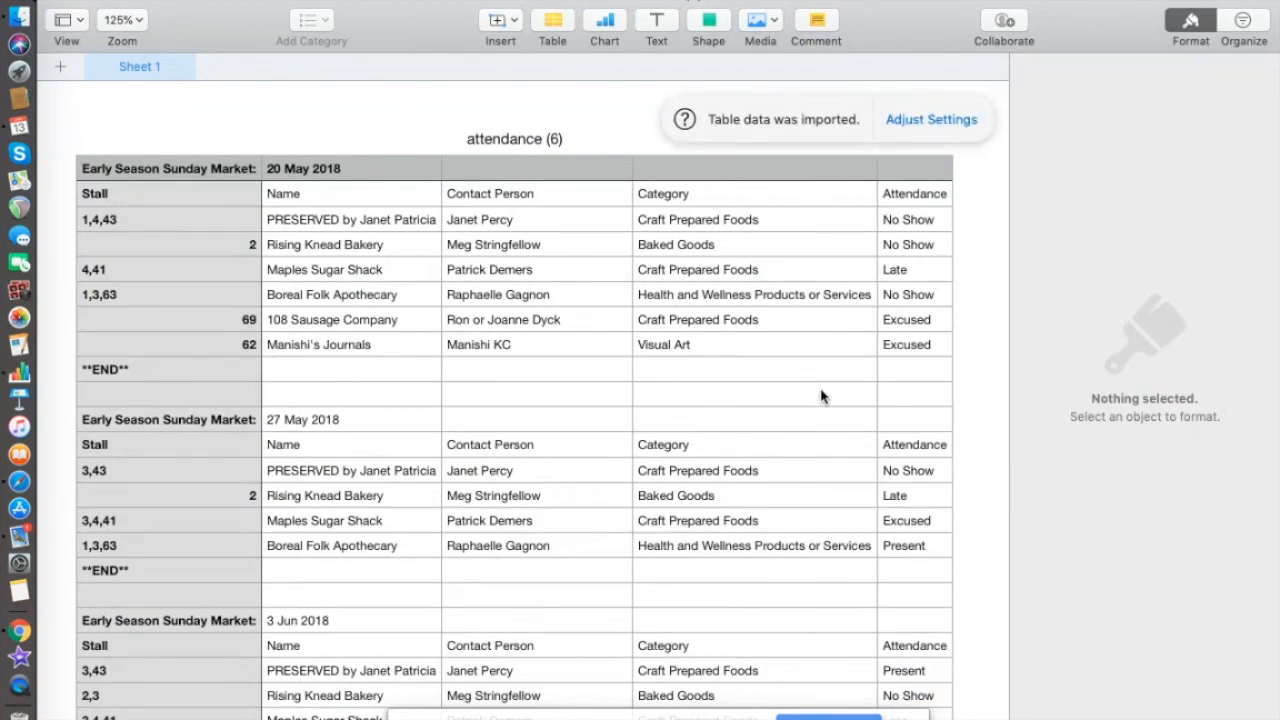
- Review the exported attendance spreadsheet across the Early Season Sunday Market dates and close the export dialog
scroll(821, 396, "down", 5)
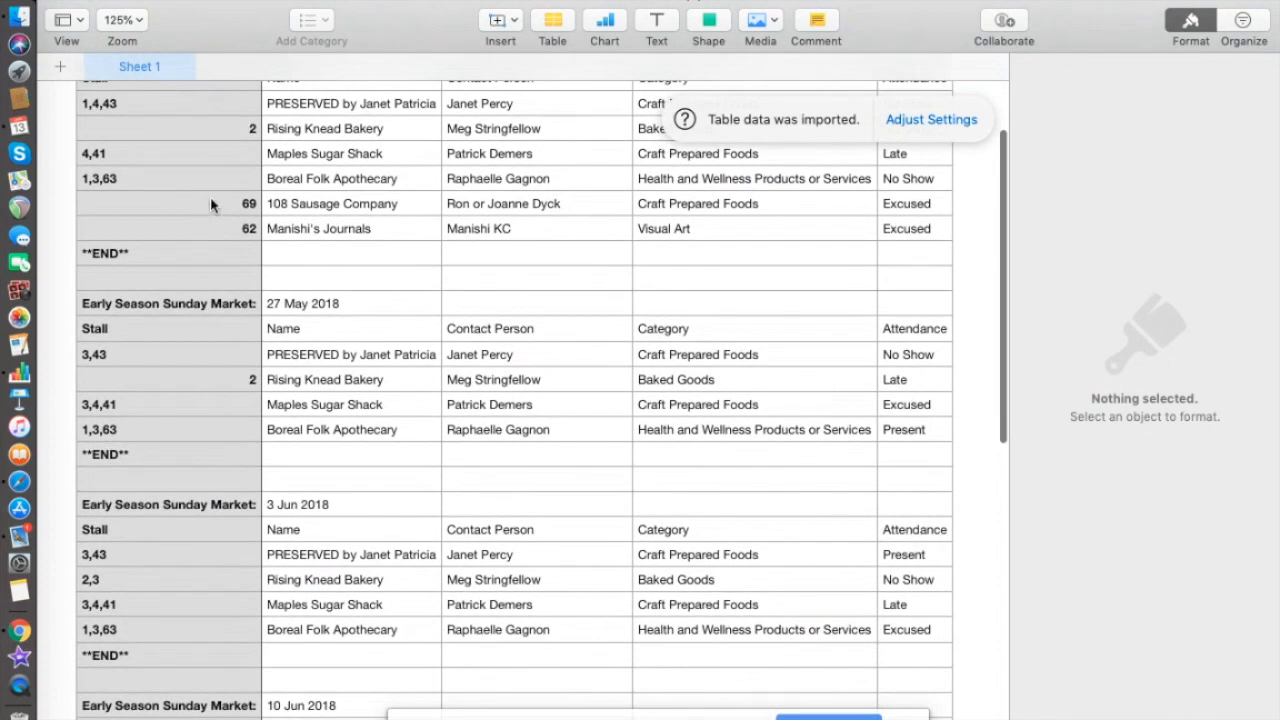
scroll(212, 205, "up", 3)
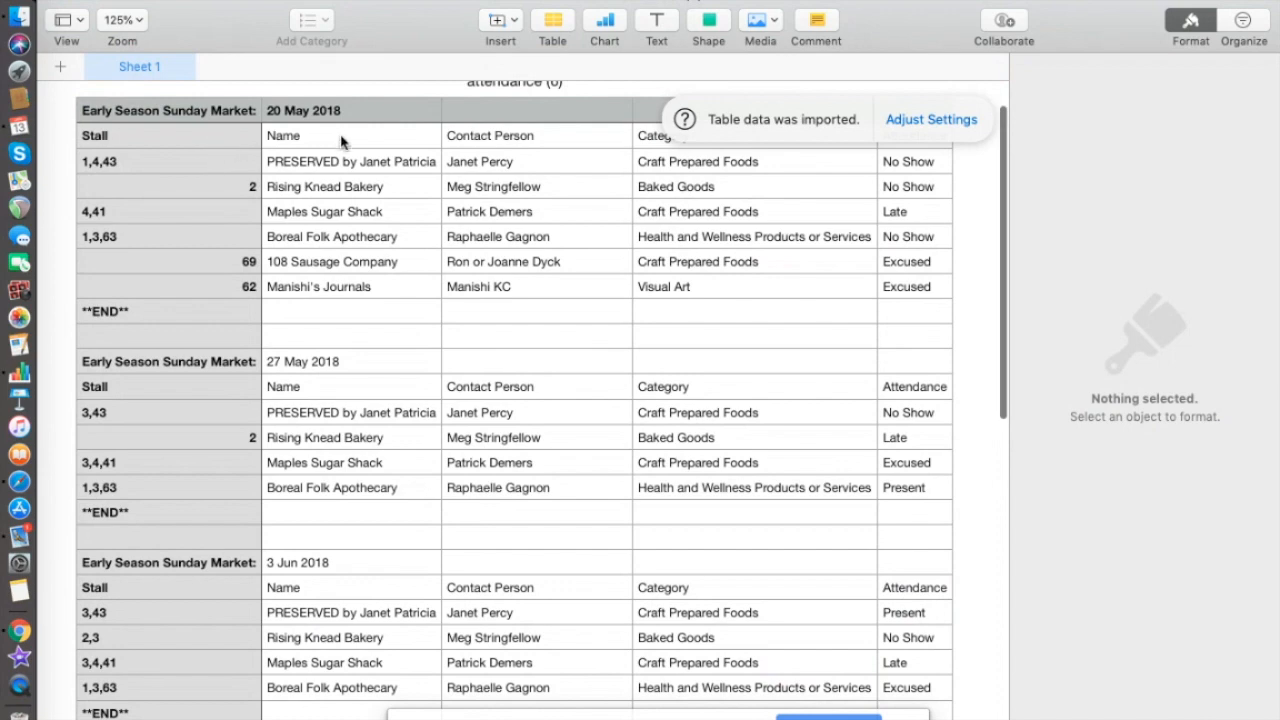
scroll(212, 307, "down", 7)
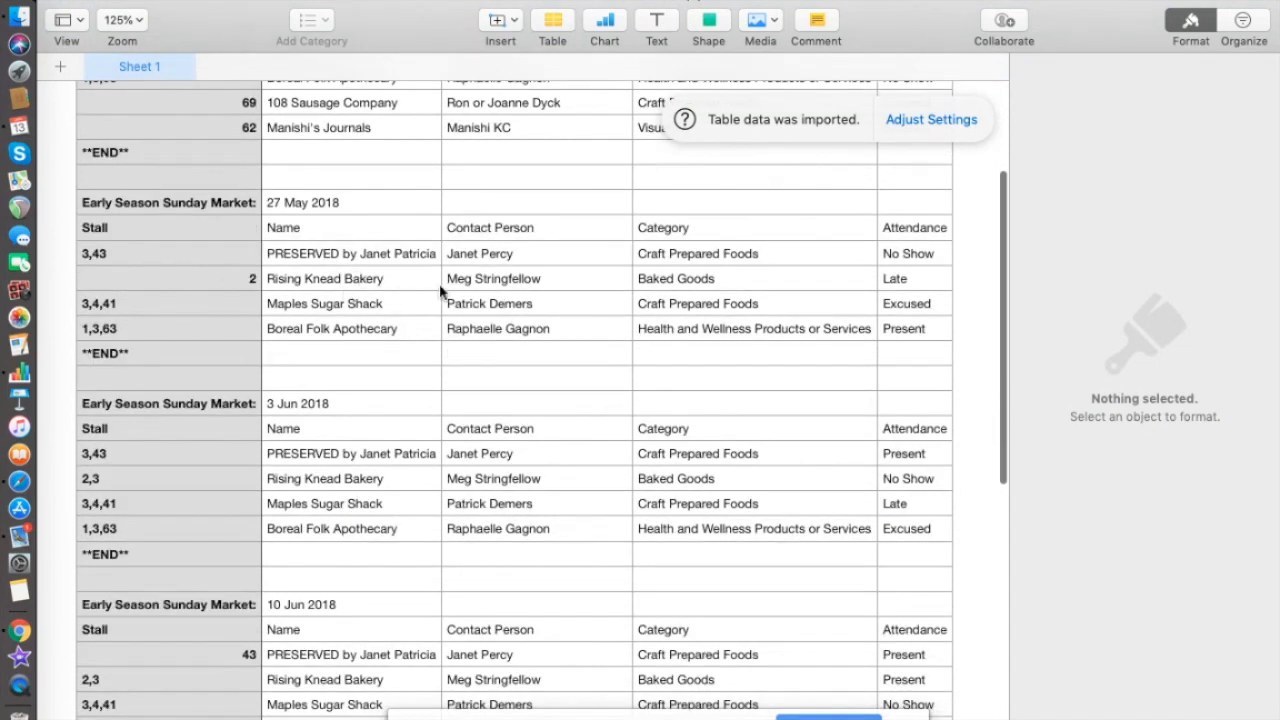
scroll(861, 394, "down", 10)
scroll(862, 394, "down", 9)
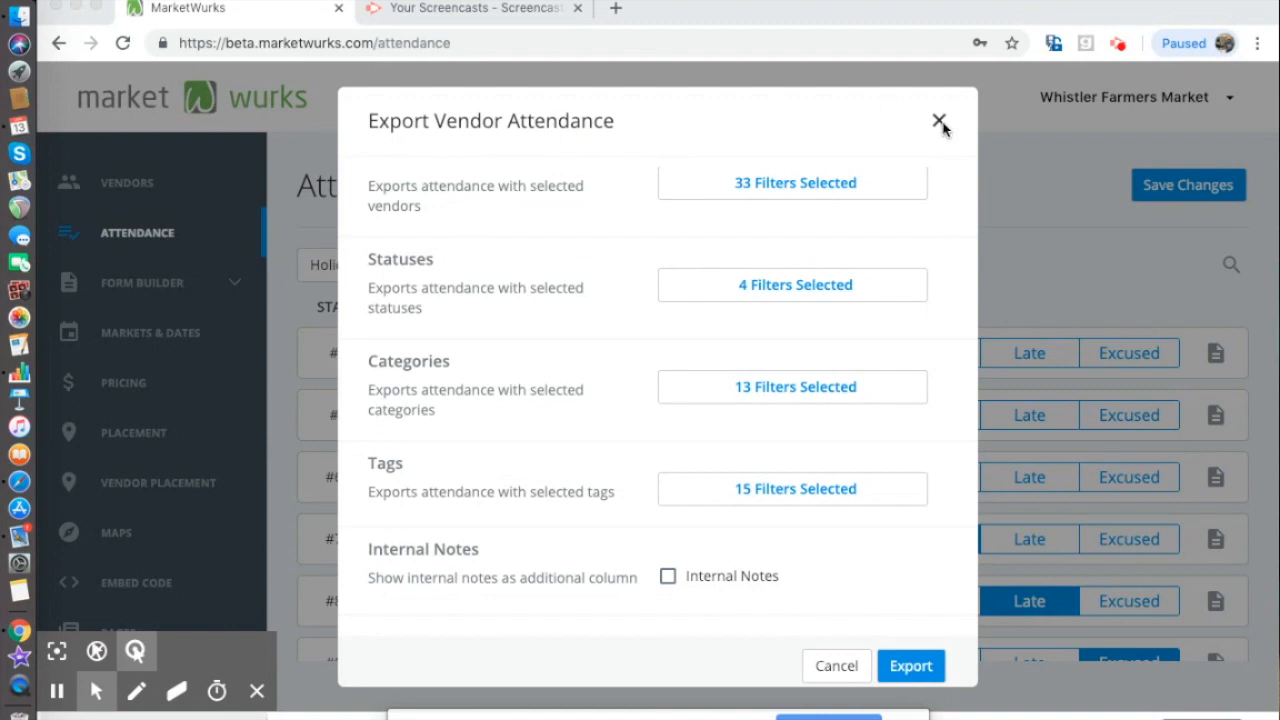
left_click(939, 121)
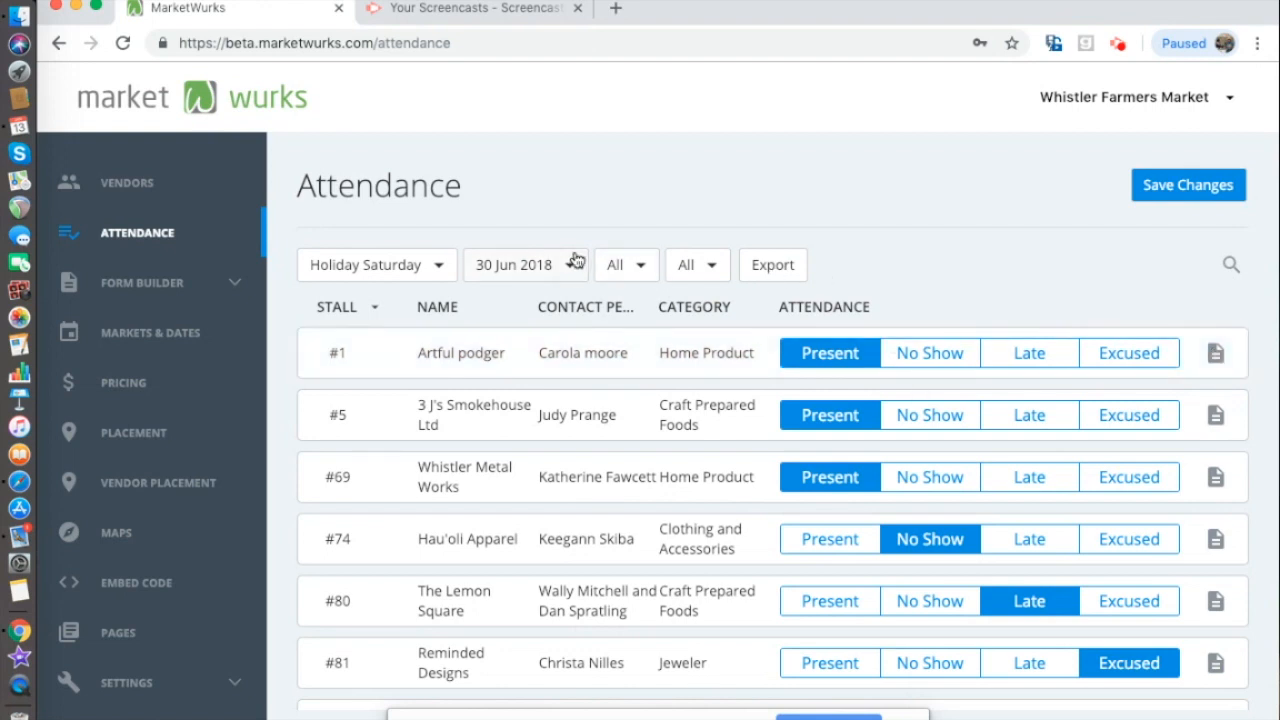
- Filter the attendance list by Health and Wellness Products or Services, mark Mountain Naturals Soap as Excused, and save the changes
left_click(638, 265)
left_click(649, 522)
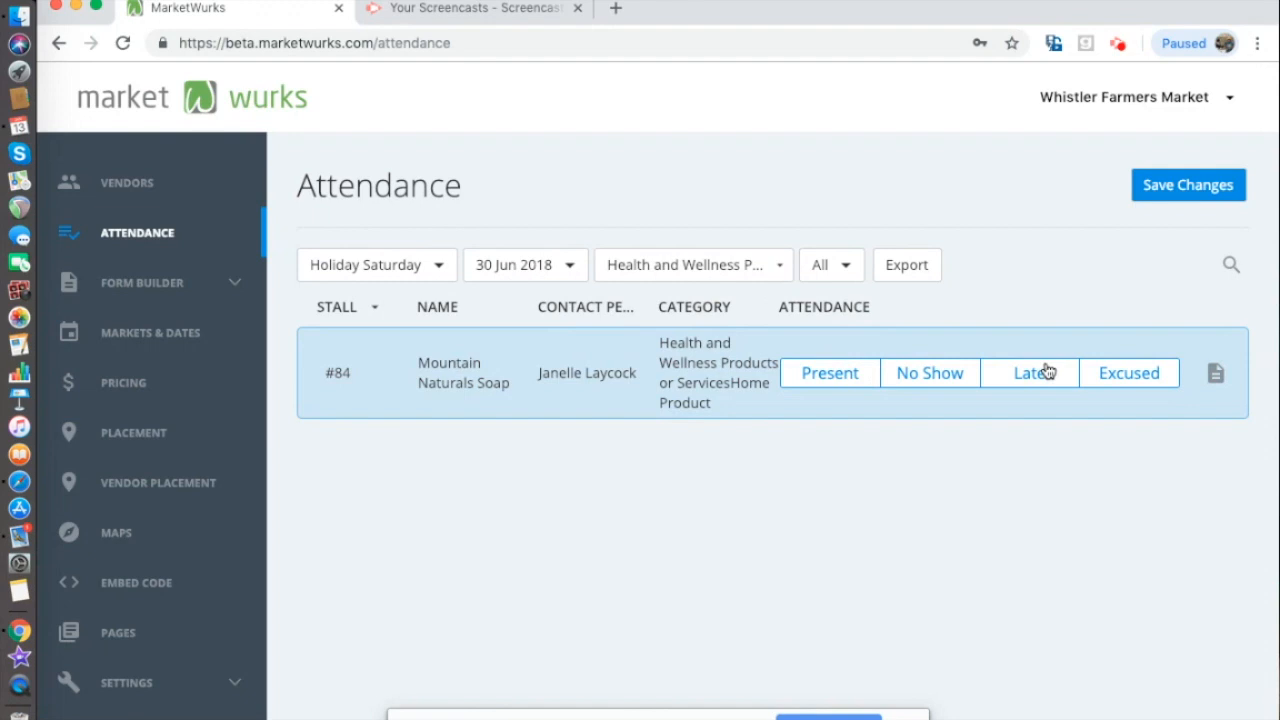
left_click(1129, 382)
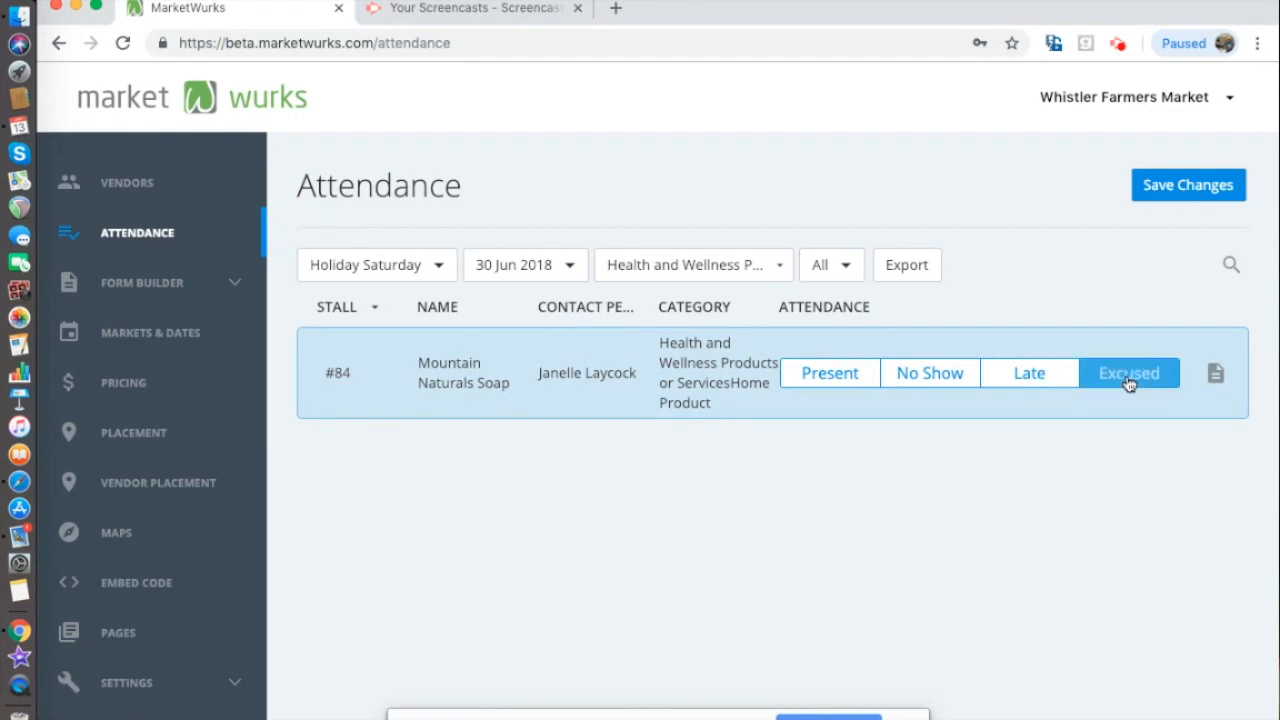
left_click(1162, 199)
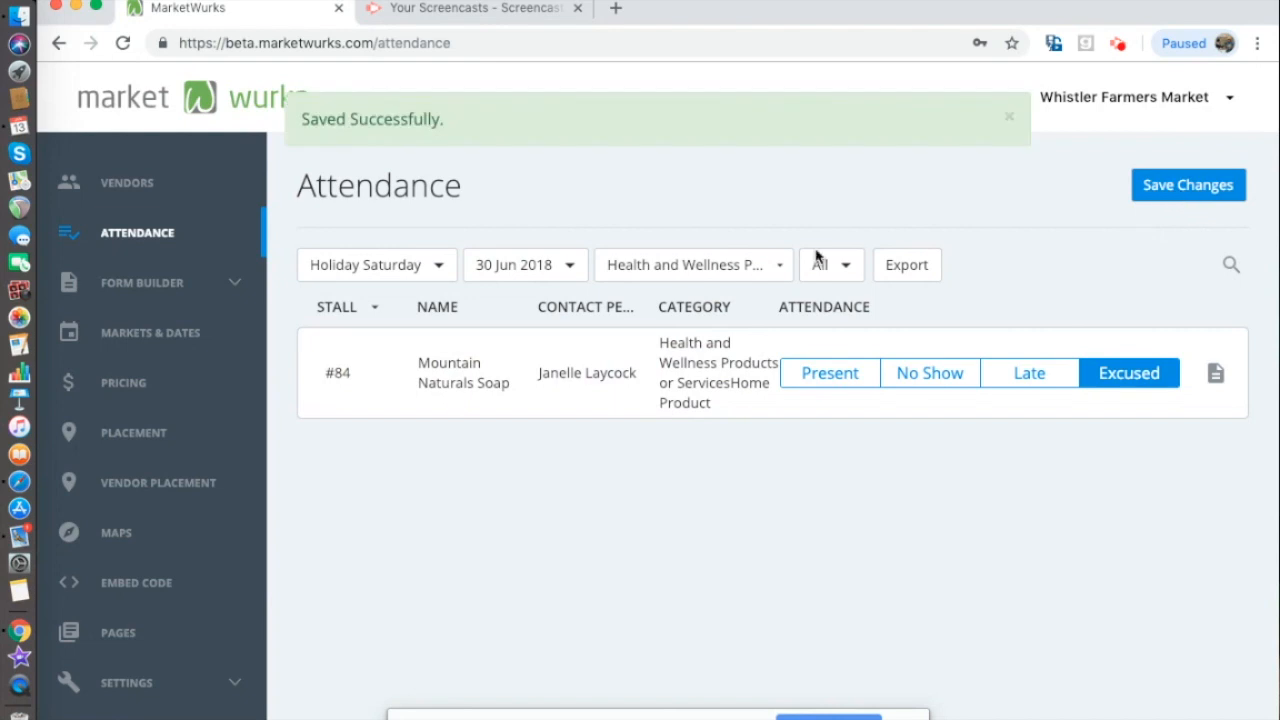
- Switch the attendance list to the Early Season Sunday Market with all categories and look through its vendors
left_click(441, 268)
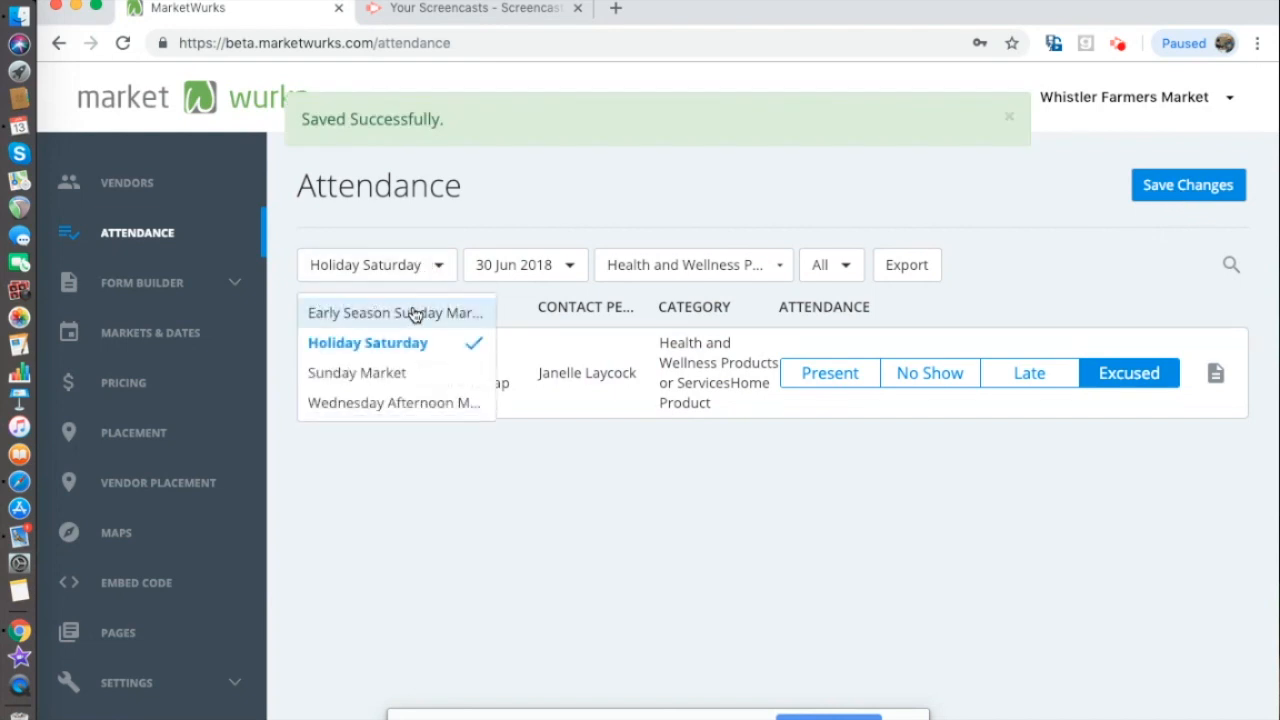
left_click(415, 313)
left_click(737, 263)
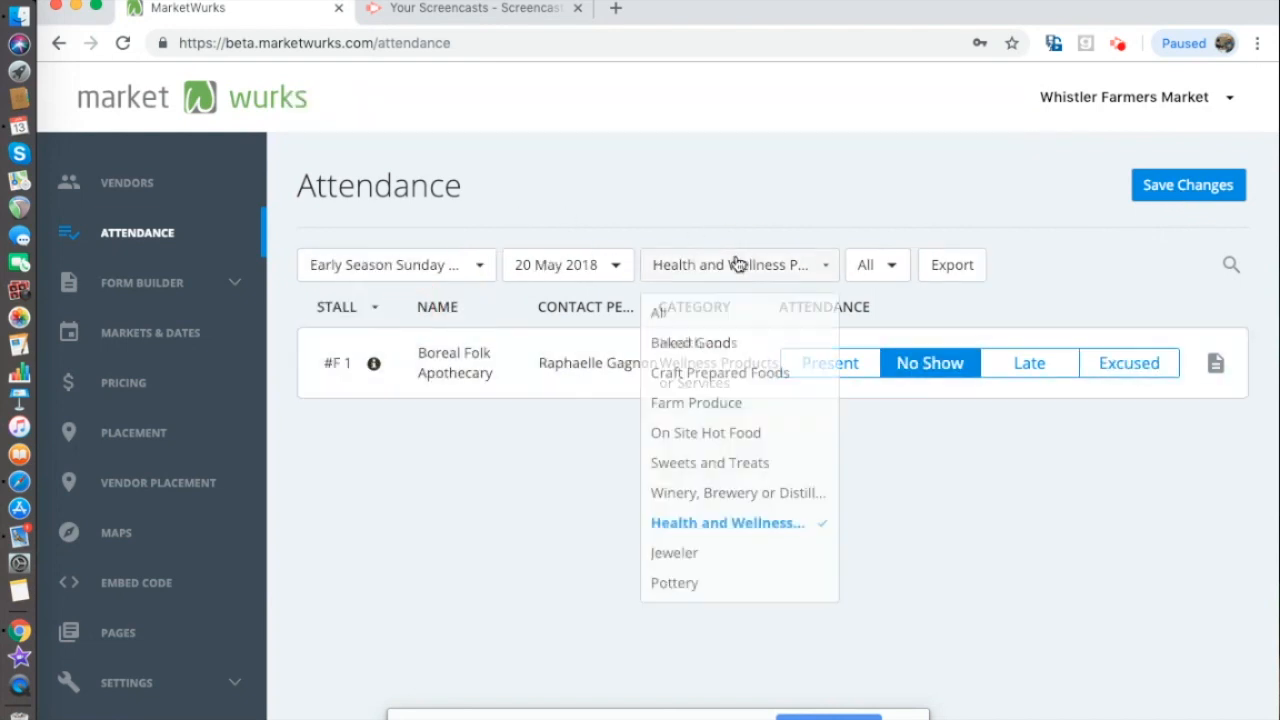
left_click(730, 315)
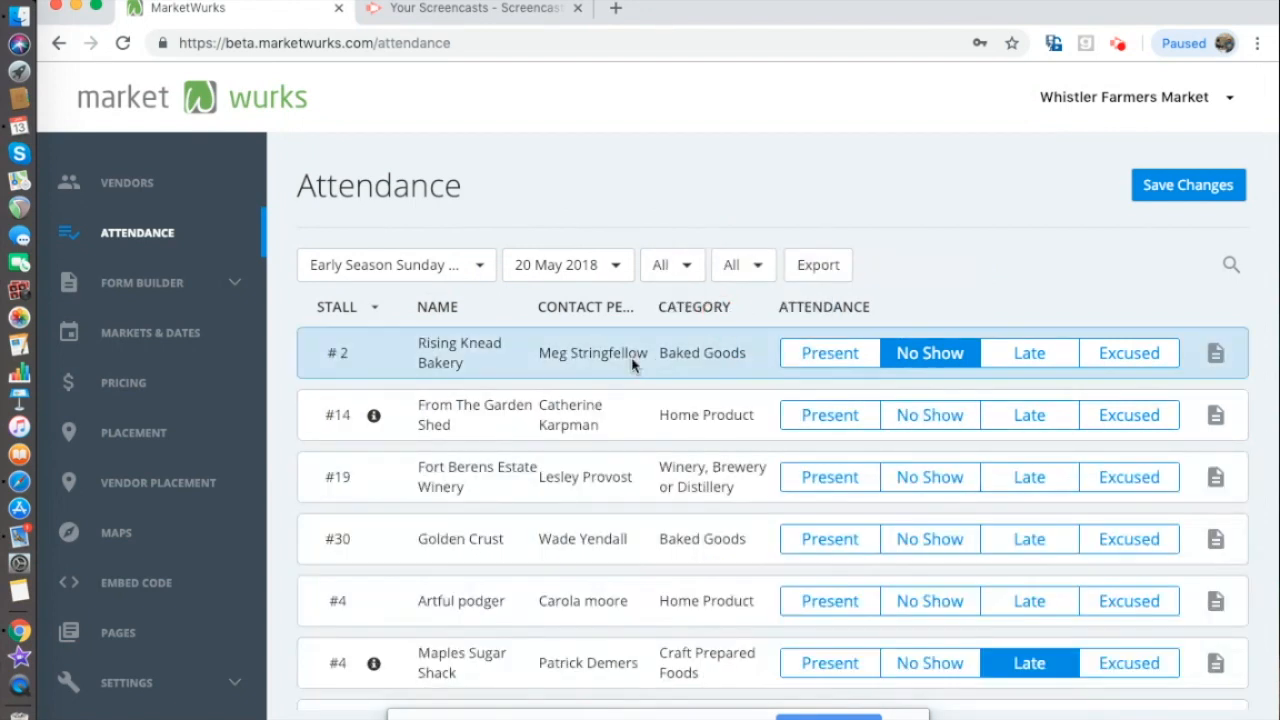
scroll(766, 506, "down", 8)
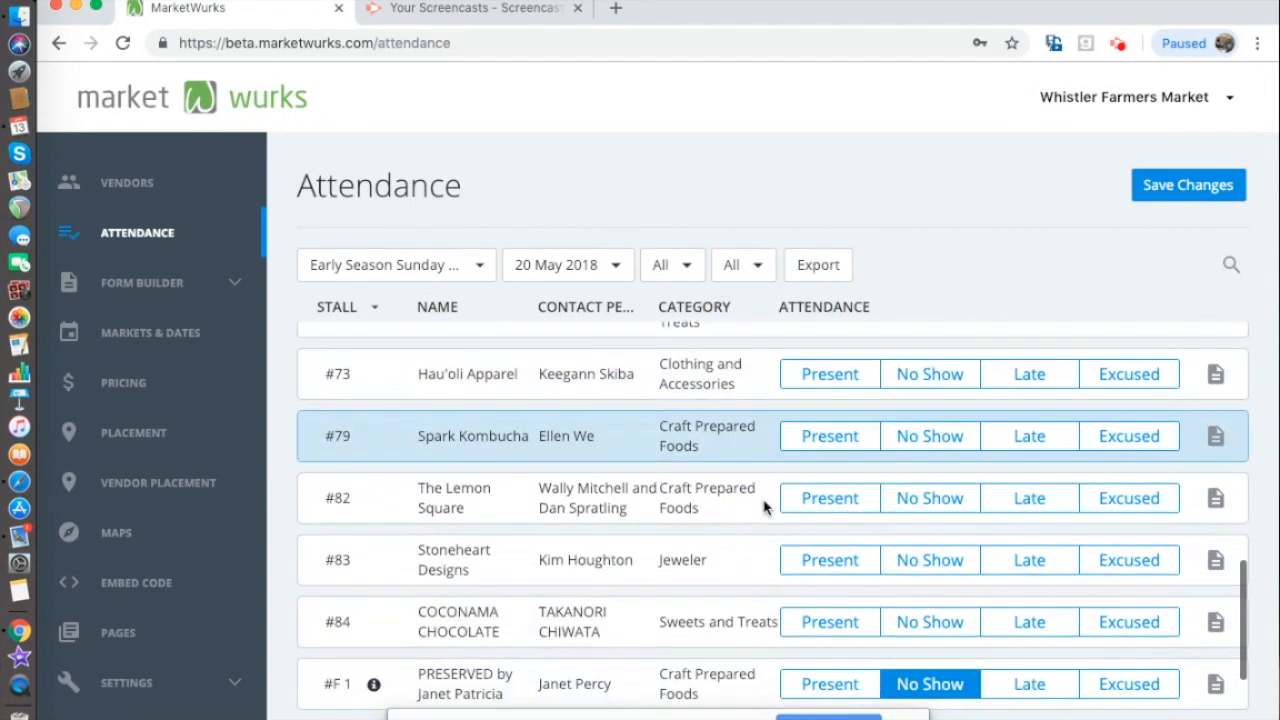
scroll(764, 507, "down", 1)
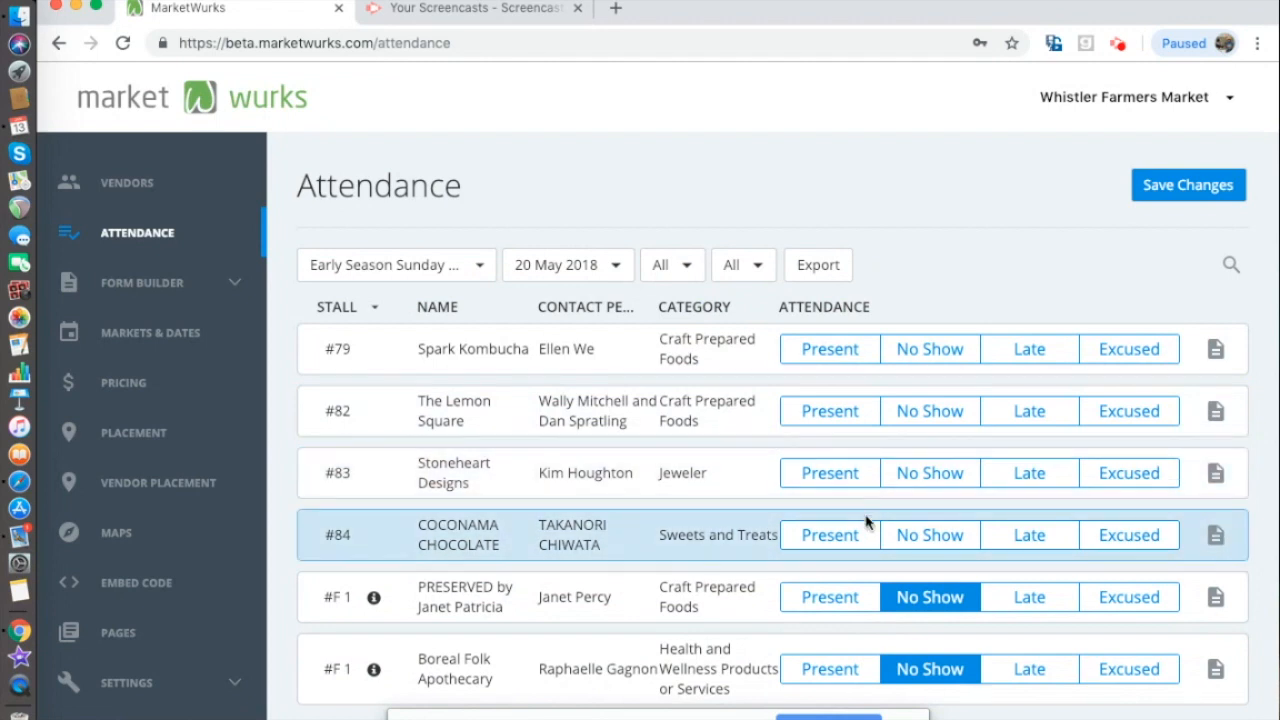